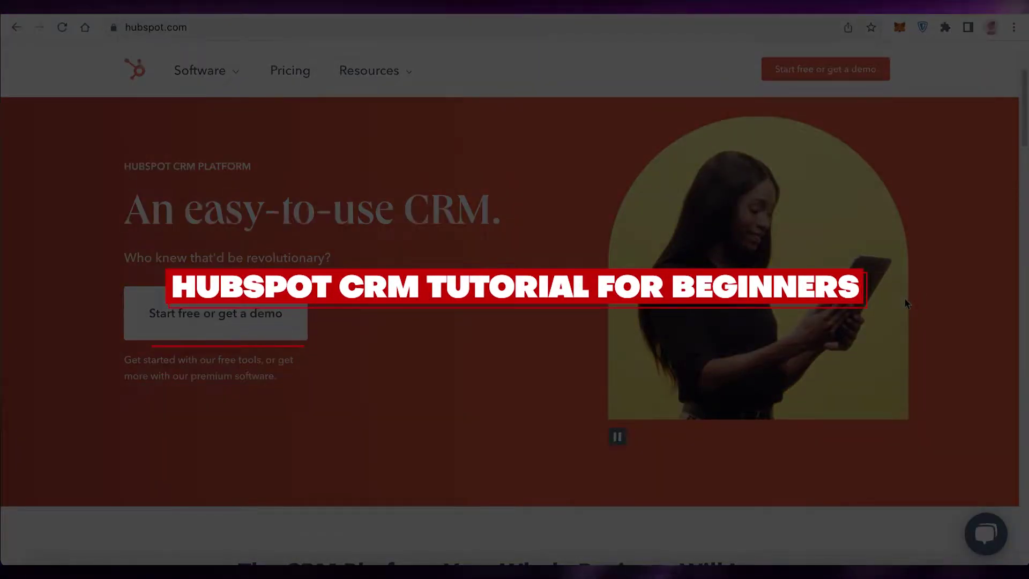
# - Browse the HubSpot homepage and bring up the link options for the pricing page
pyautogui.scroll(-7, 906, 307)
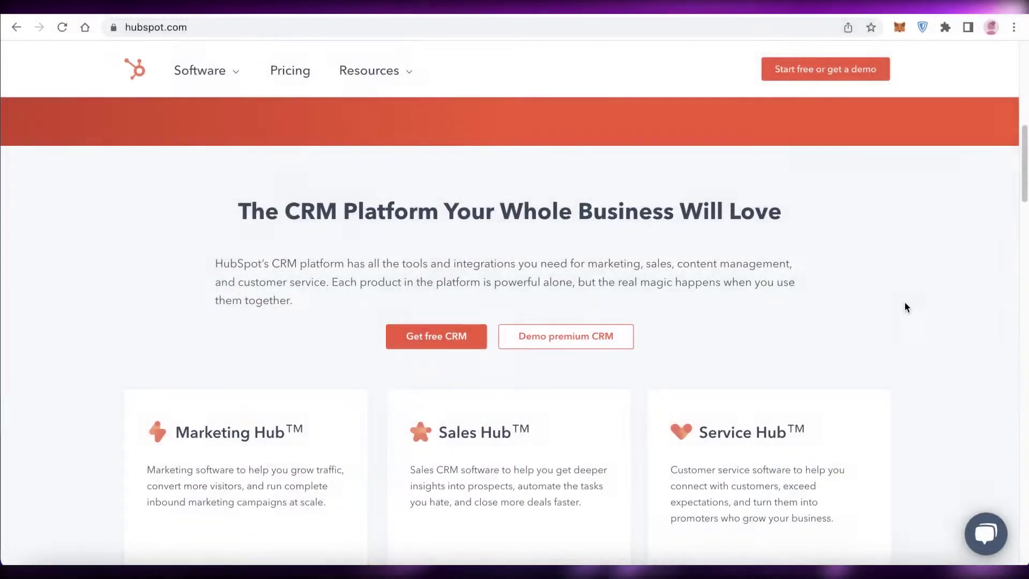
pyautogui.scroll(-4, 906, 307)
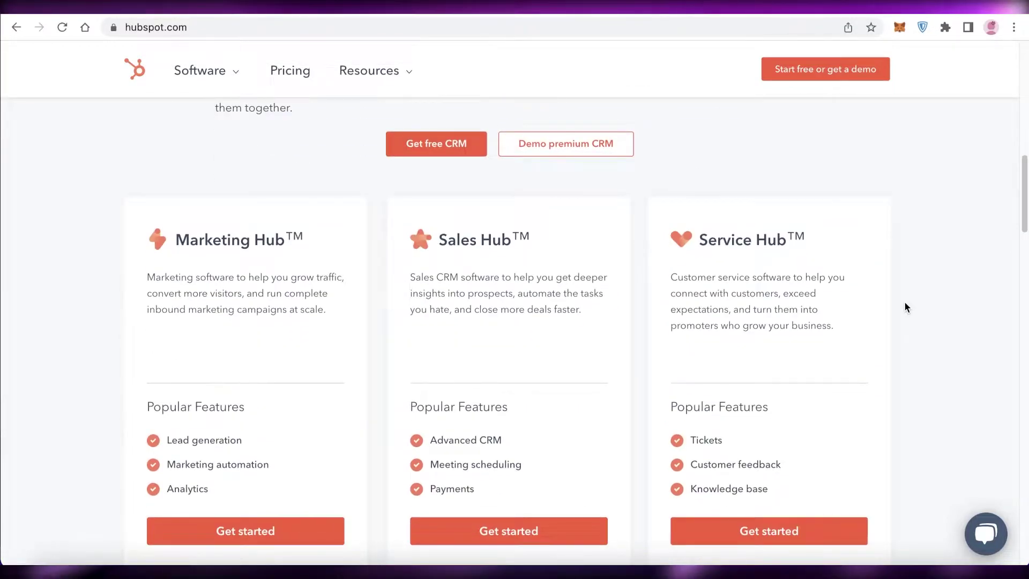
pyautogui.scroll(-3, 906, 307)
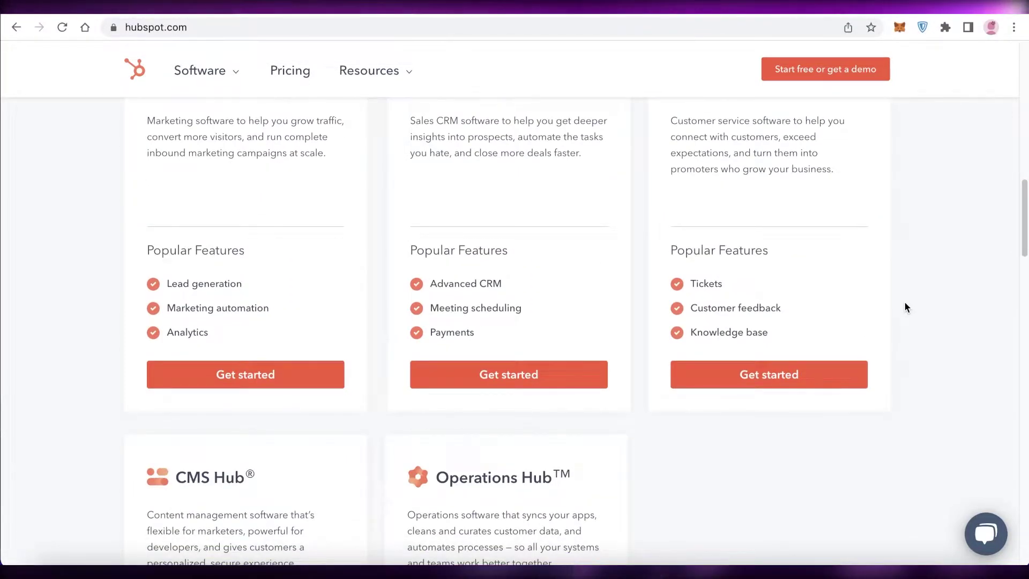
pyautogui.scroll(1, 910, 309)
pyautogui.scroll(4, 911, 312)
pyautogui.scroll(-3, 911, 314)
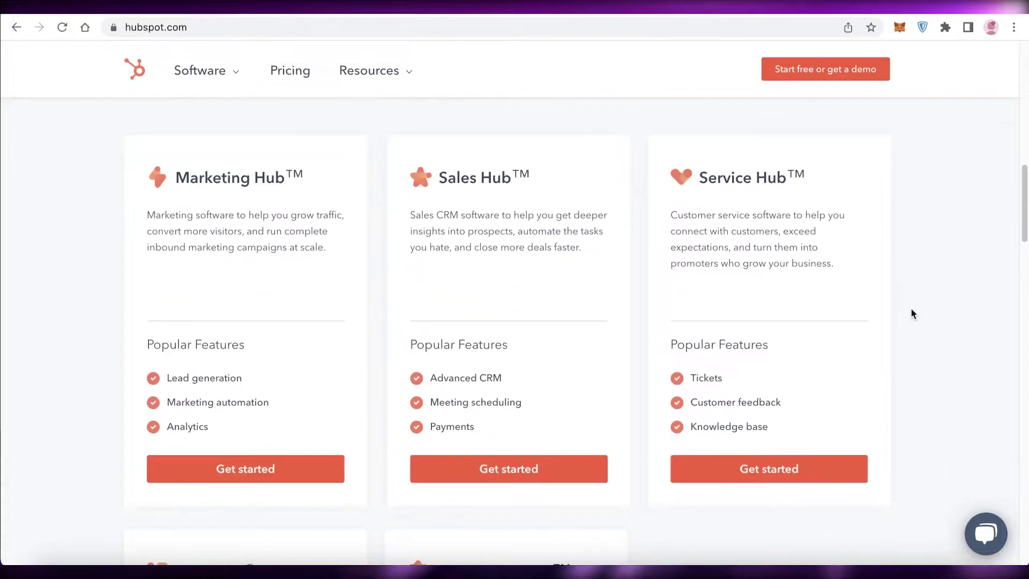
pyautogui.scroll(-1, 911, 313)
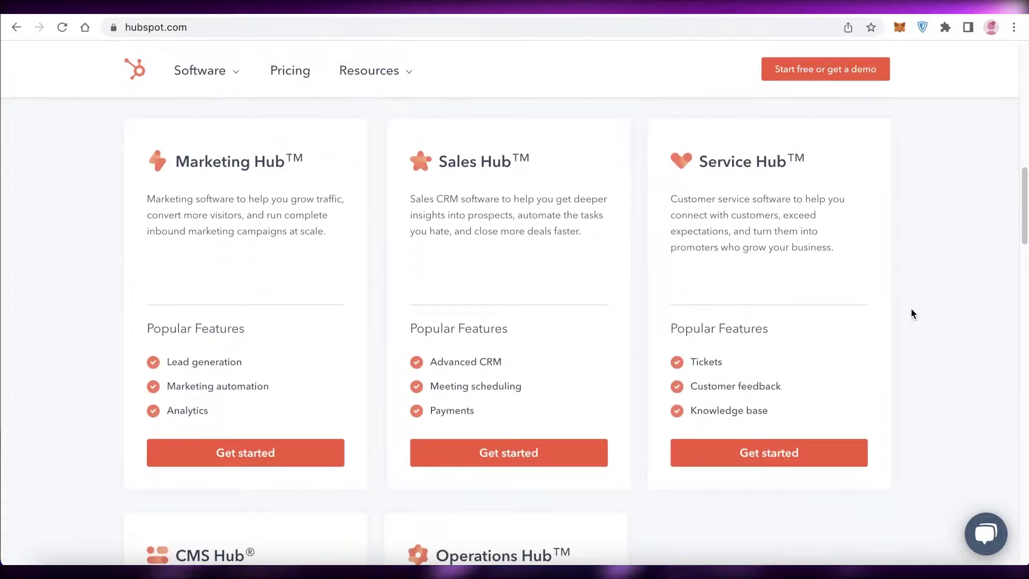
pyautogui.scroll(-7, 879, 312)
pyautogui.scroll(8, 879, 313)
pyautogui.scroll(3, 879, 313)
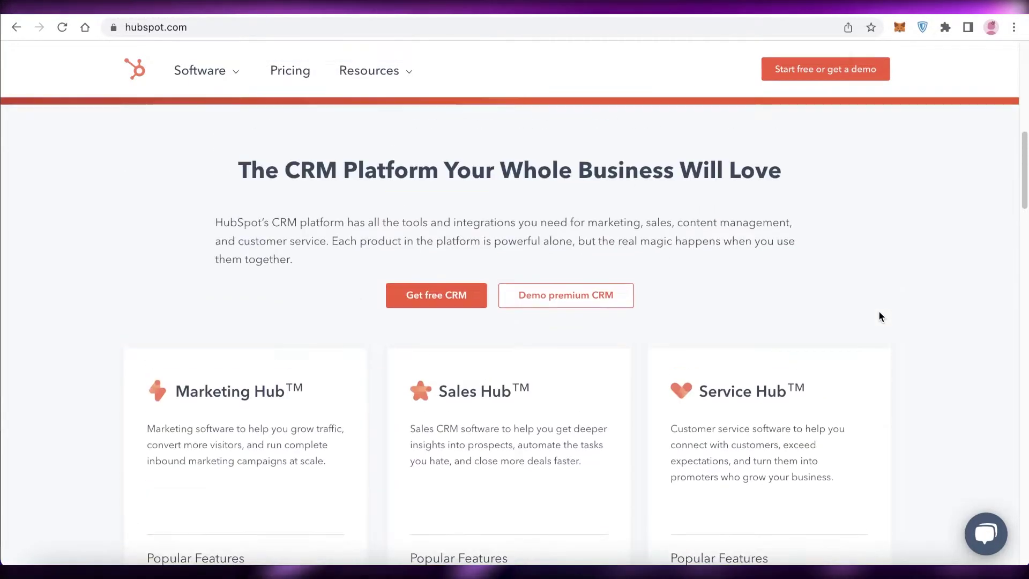
pyautogui.scroll(-3, 879, 313)
pyautogui.scroll(3, 879, 313)
pyautogui.scroll(-10, 879, 317)
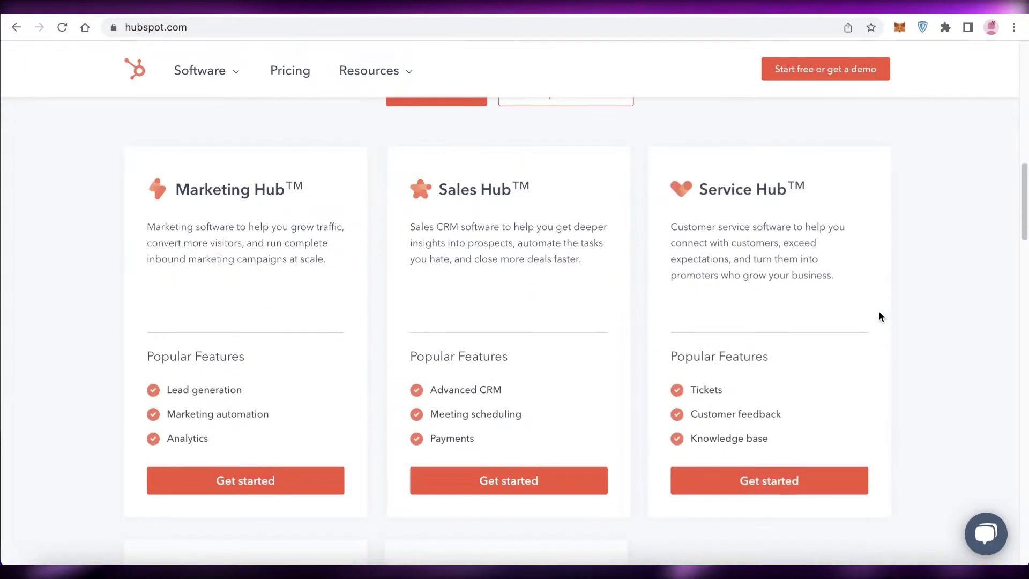
pyautogui.scroll(8, 879, 316)
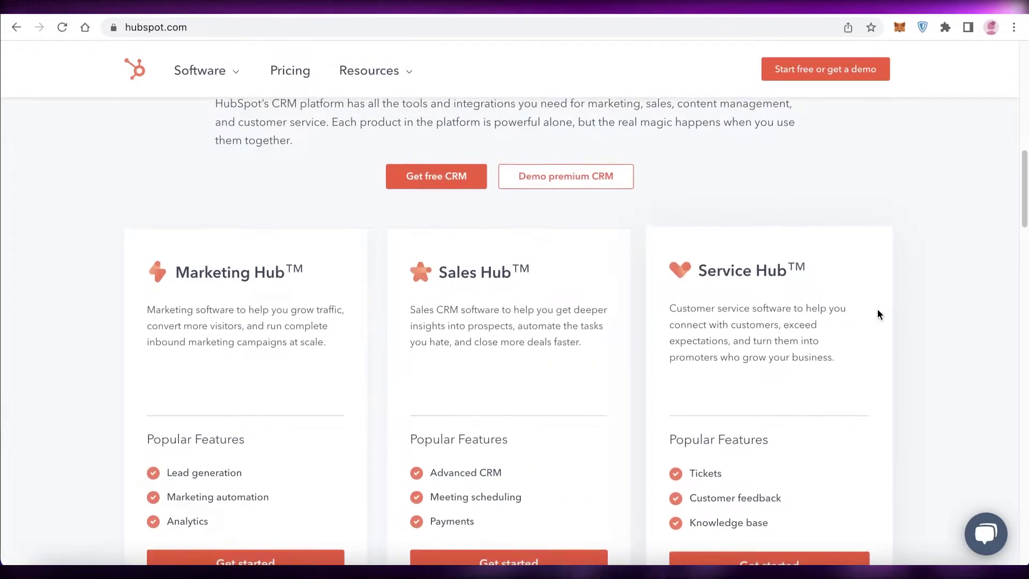
pyautogui.scroll(10, 877, 312)
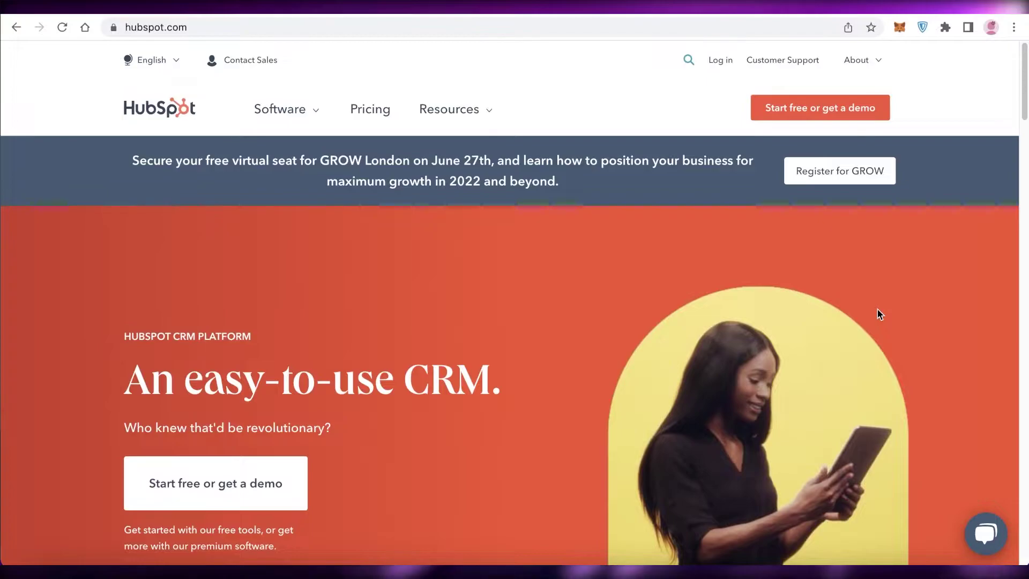
pyautogui.scroll(-10, 879, 315)
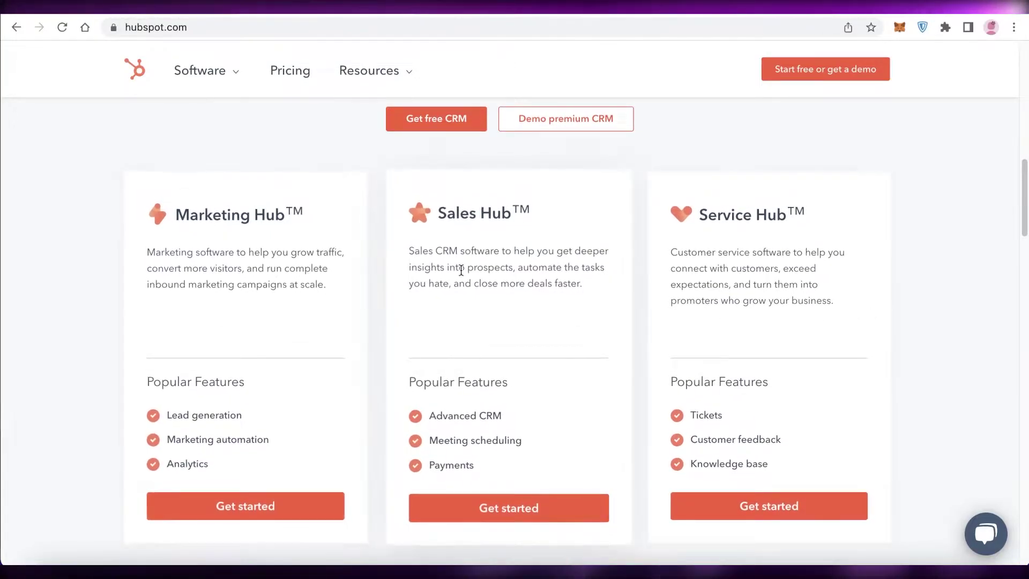
pyautogui.scroll(-8, 804, 284)
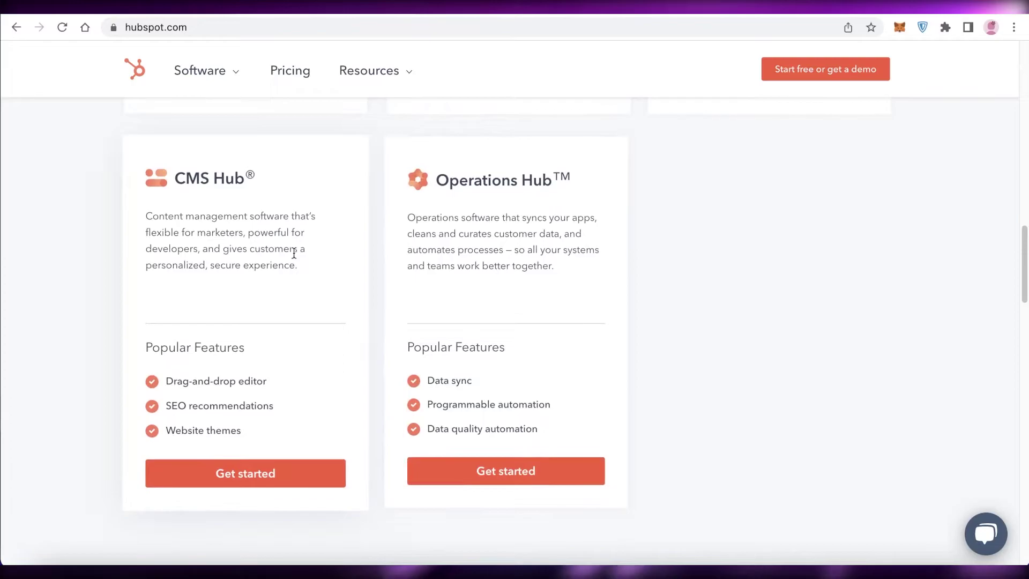
pyautogui.scroll(12, 574, 207)
pyautogui.scroll(-9, 575, 207)
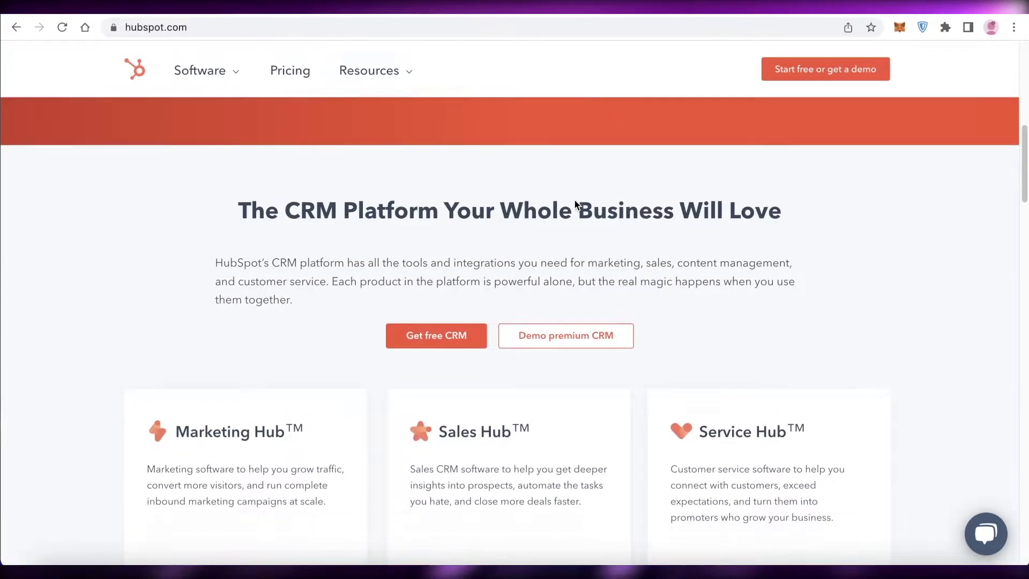
pyautogui.scroll(10, 594, 297)
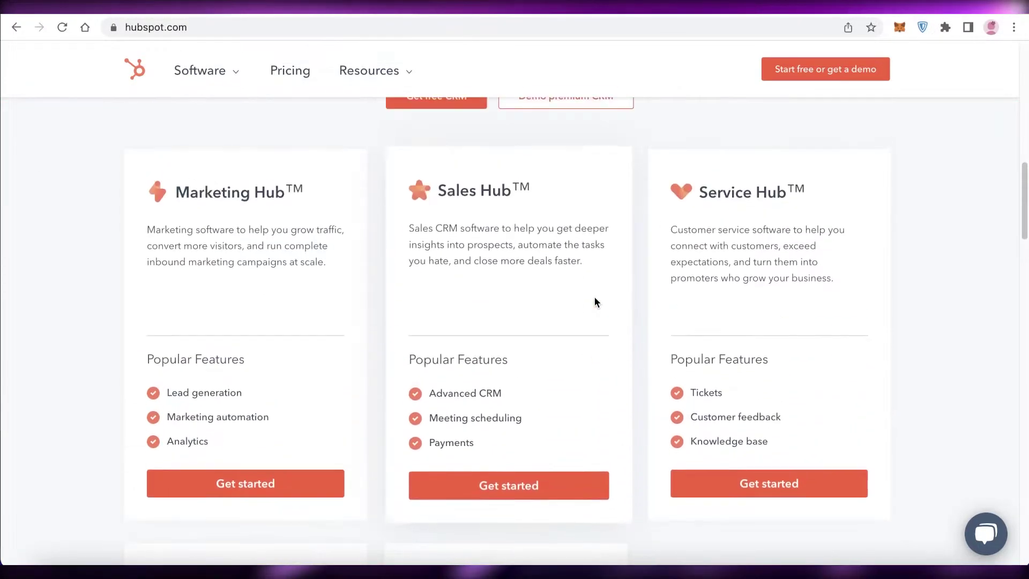
pyautogui.scroll(1, 594, 298)
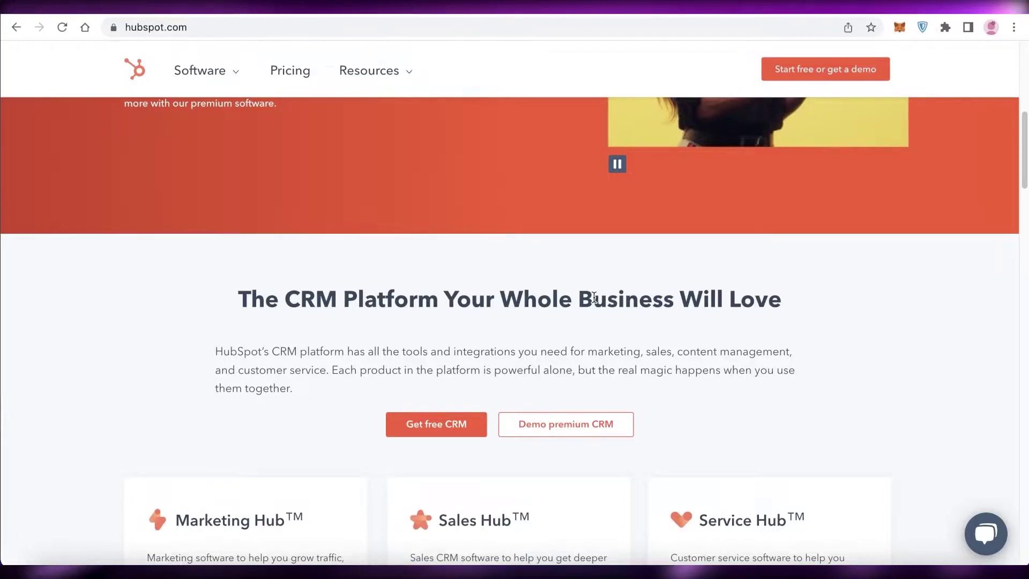
pyautogui.scroll(9, 594, 298)
pyautogui.rightClick(384, 120)
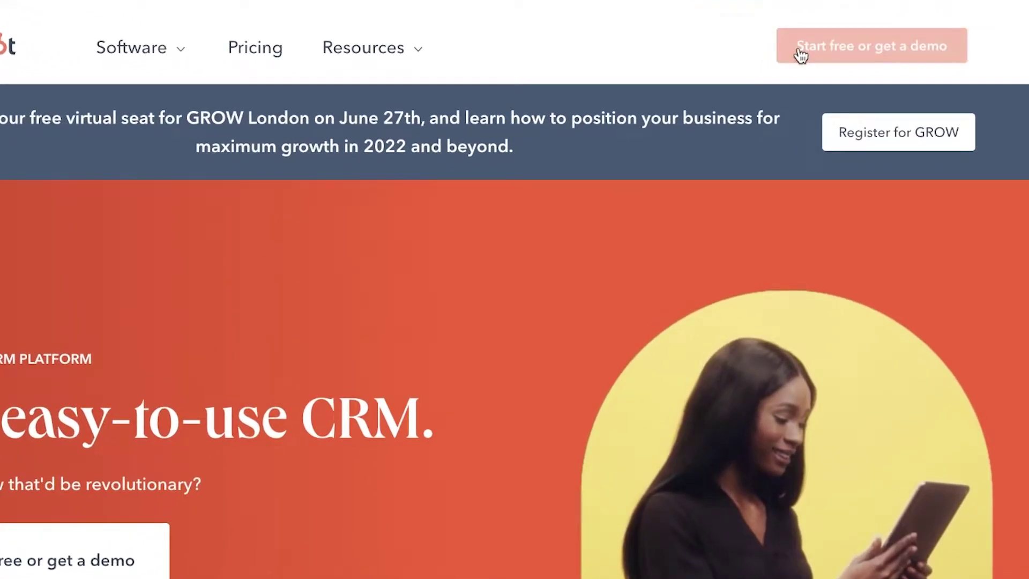
# - Go to the Get started page and begin the free CRM sign-up
pyautogui.click(800, 55)
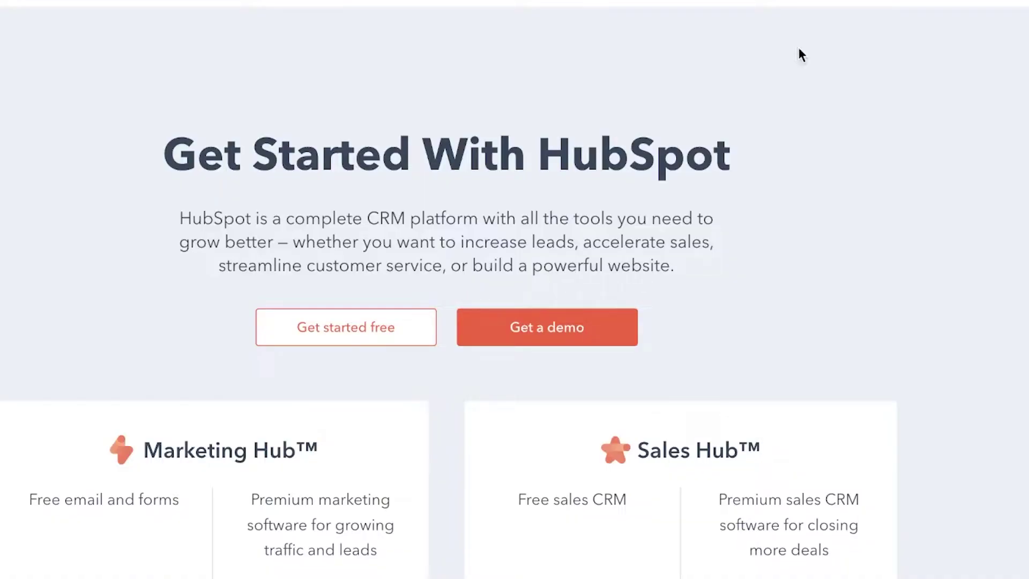
pyautogui.scroll(-8, 877, 255)
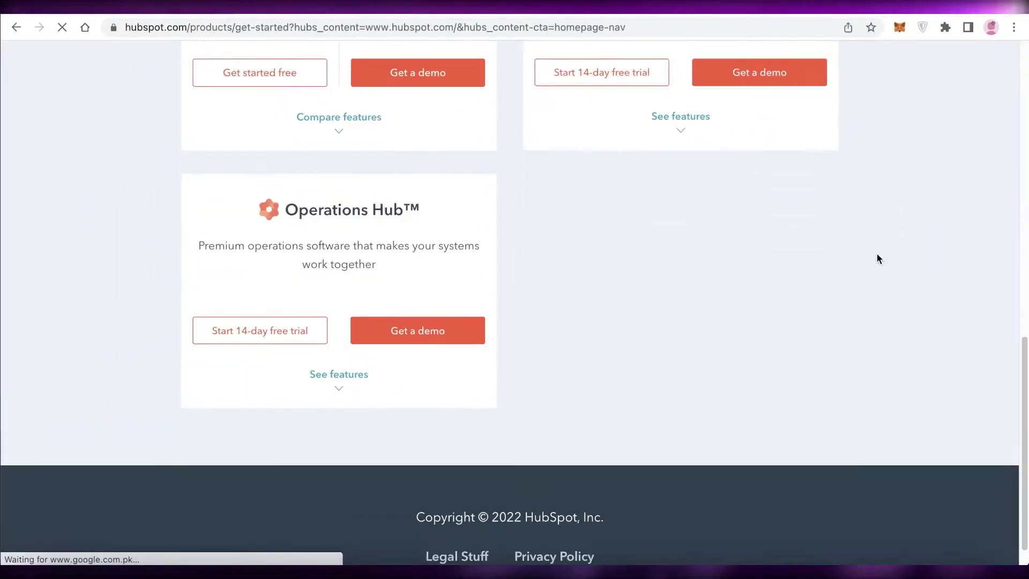
pyautogui.scroll(10, 877, 258)
pyautogui.scroll(-1, 655, 284)
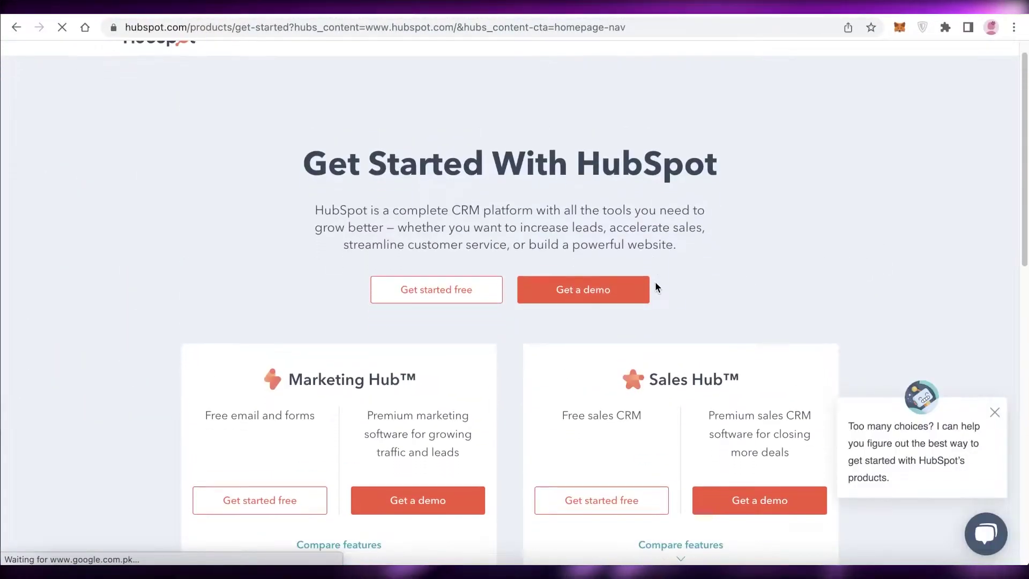
pyautogui.click(422, 294)
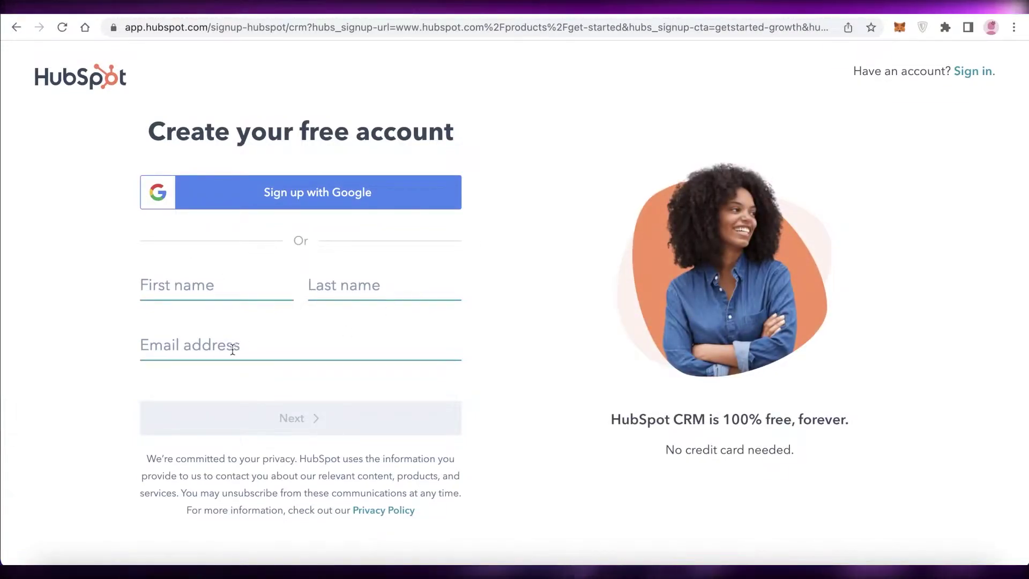
# - Sign up with Google, ending with a different Google account as a new user
pyautogui.click(273, 198)
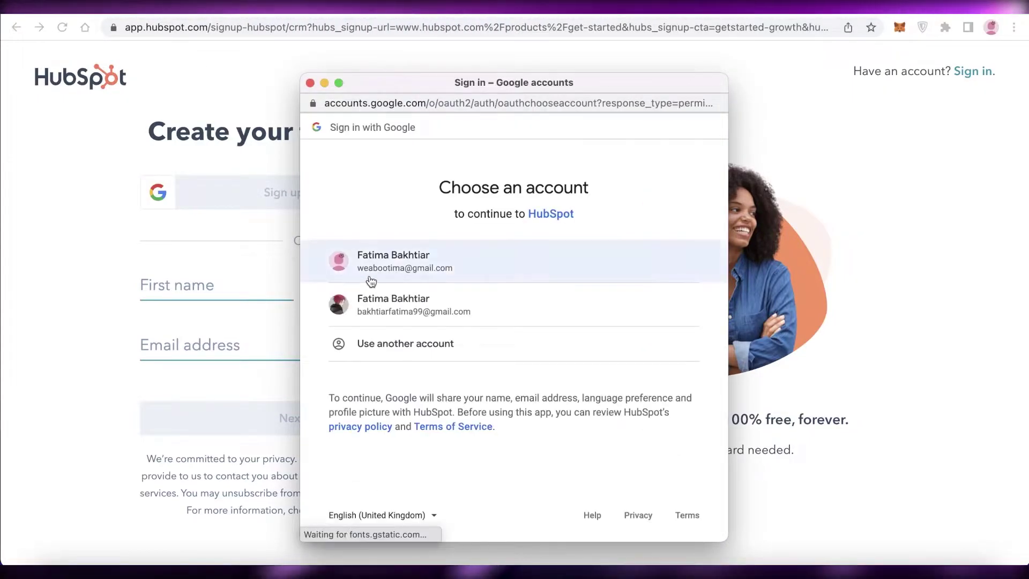
pyautogui.click(392, 274)
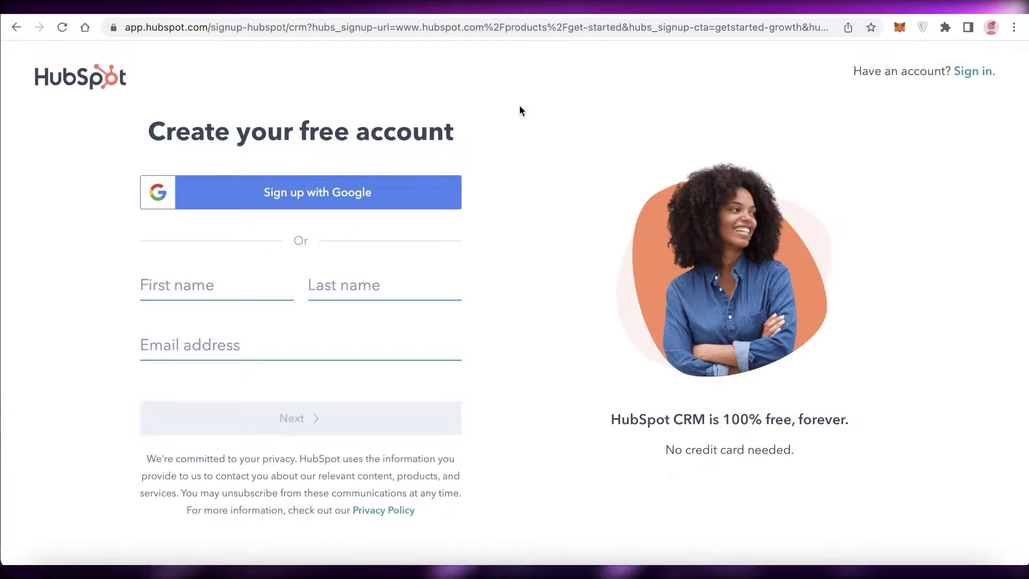
pyautogui.click(542, 485)
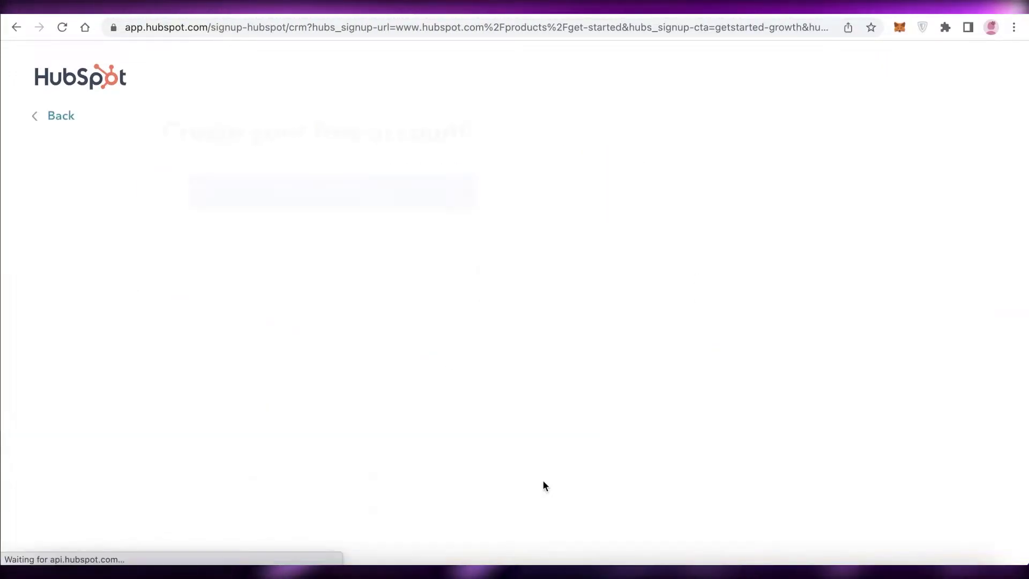
pyautogui.click(271, 212)
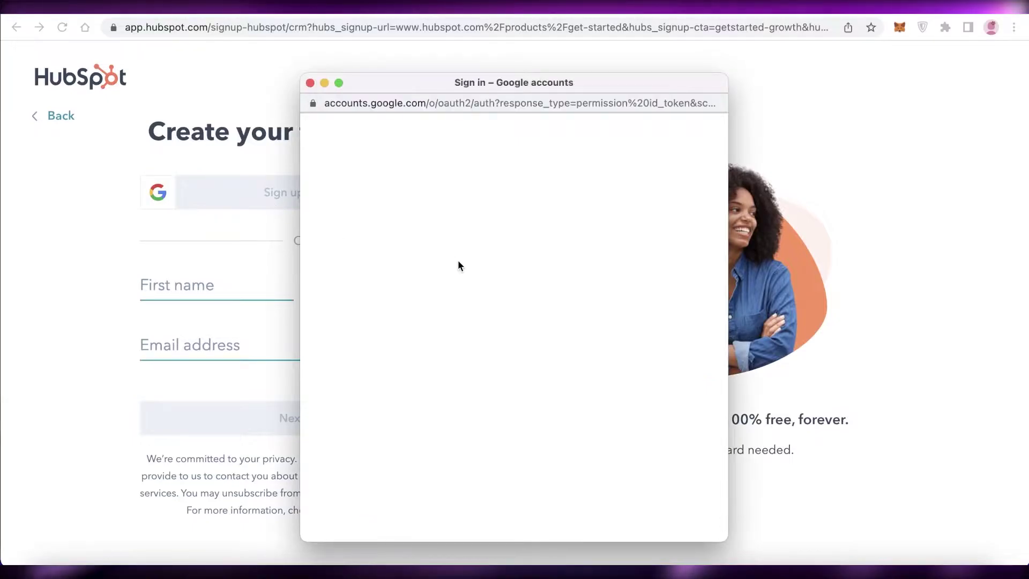
pyautogui.click(453, 307)
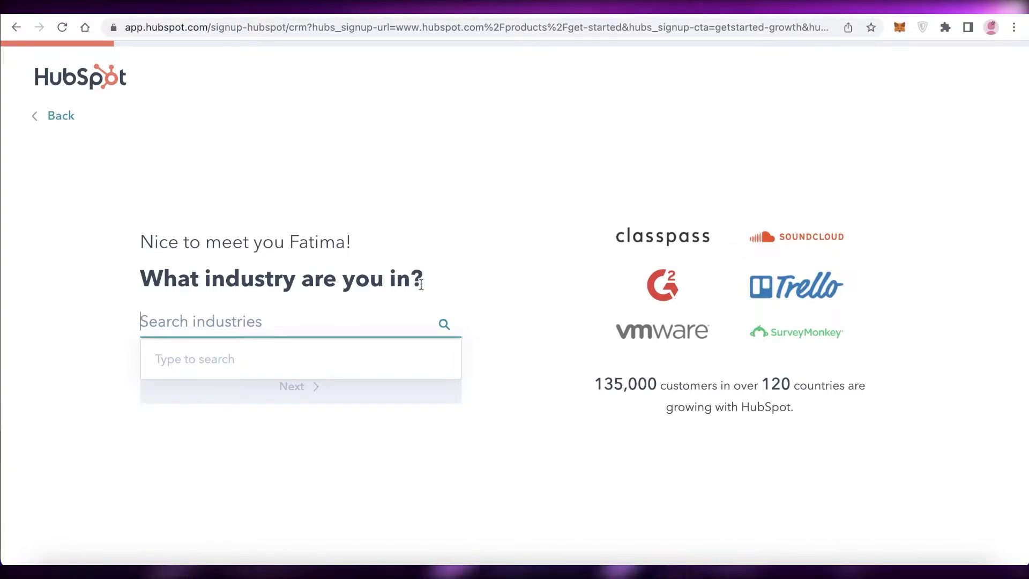
# - Set the industry to Design and the job role to Chief Executive Officer (CEO)
pyautogui.write('Des')
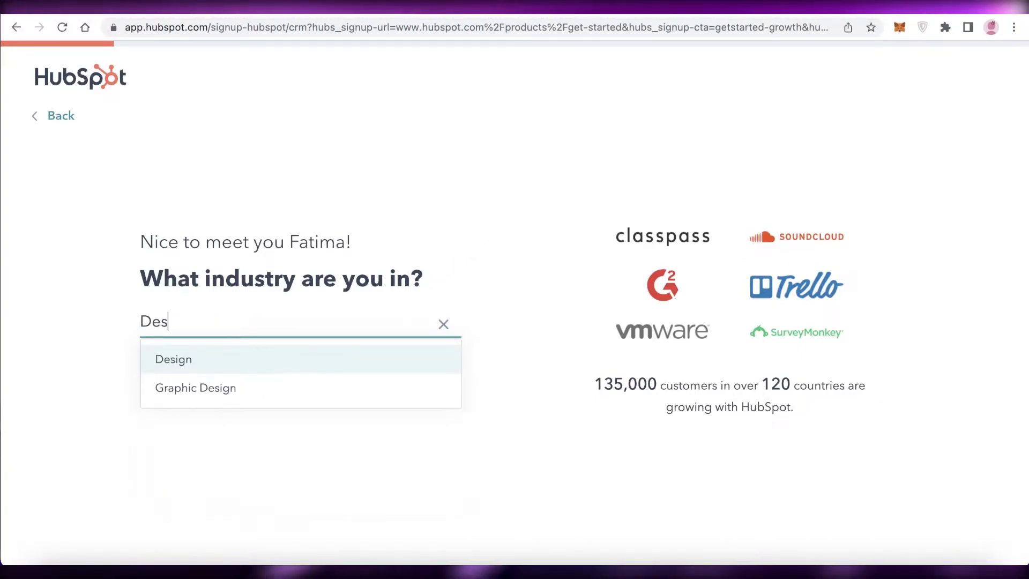
pyautogui.click(368, 359)
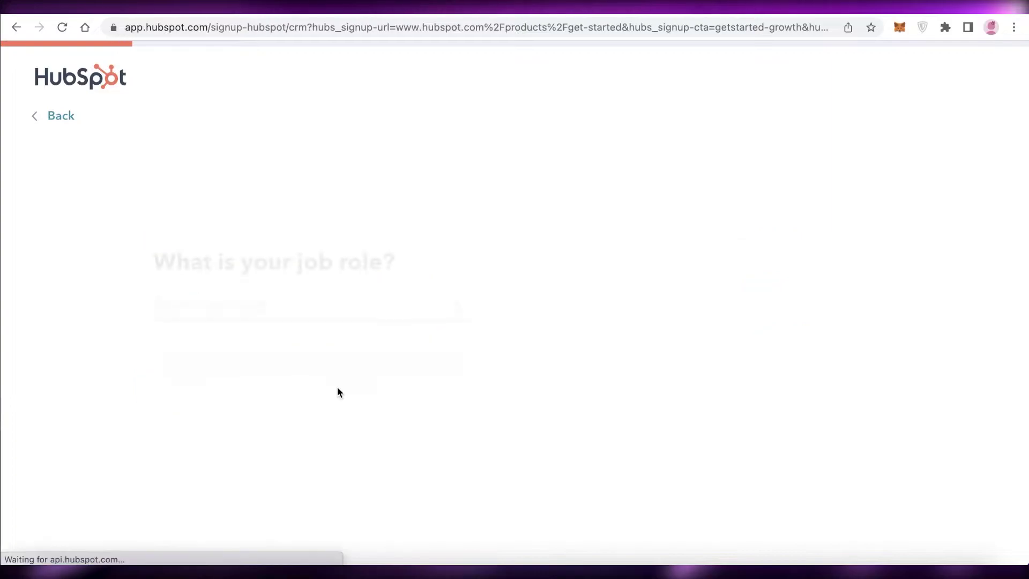
pyautogui.write('Ce')
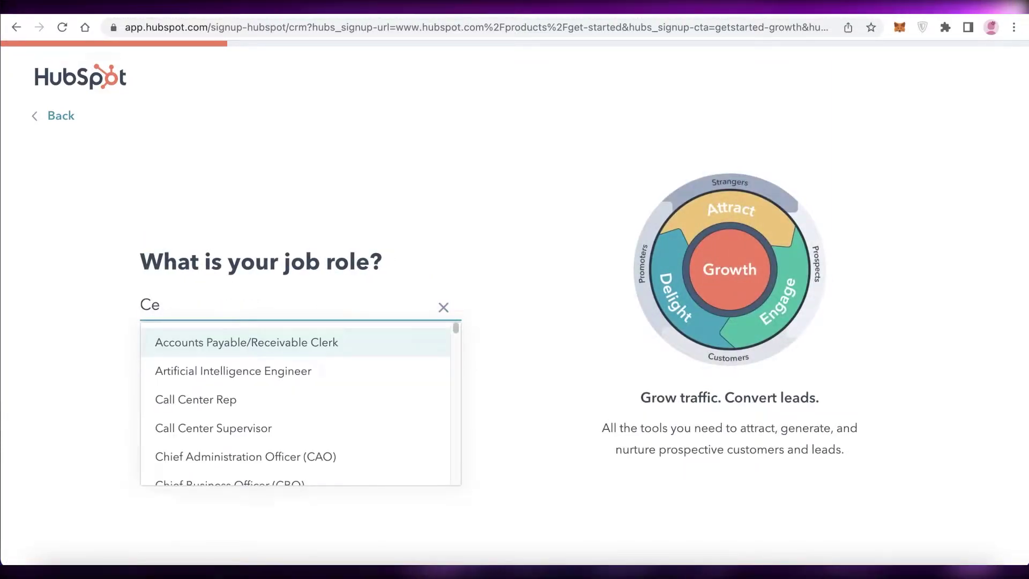
pyautogui.press('BackSpace')
pyautogui.write('EO')
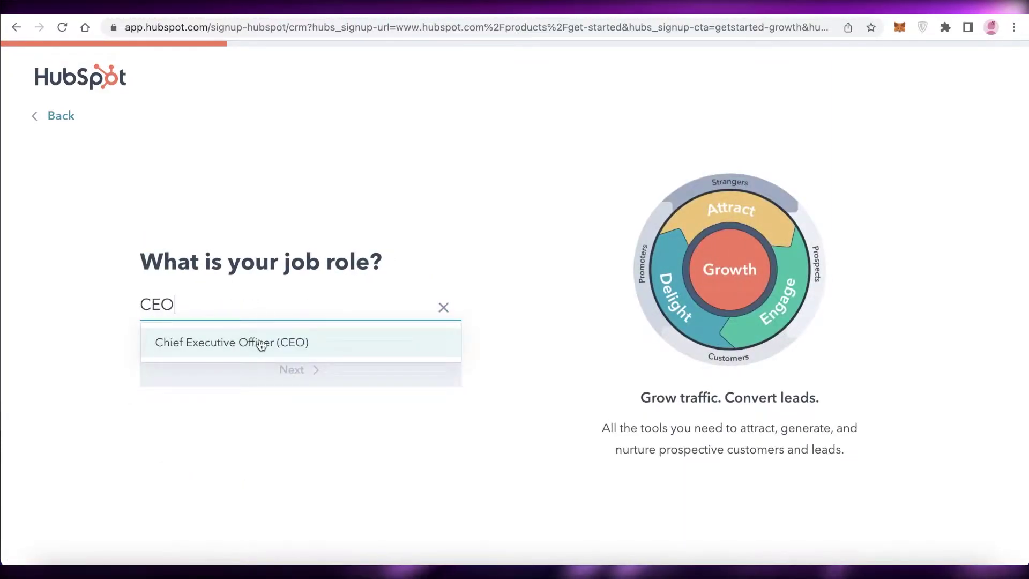
pyautogui.click(261, 343)
pyautogui.click(271, 367)
# - Enter and submit the company name
pyautogui.click(271, 326)
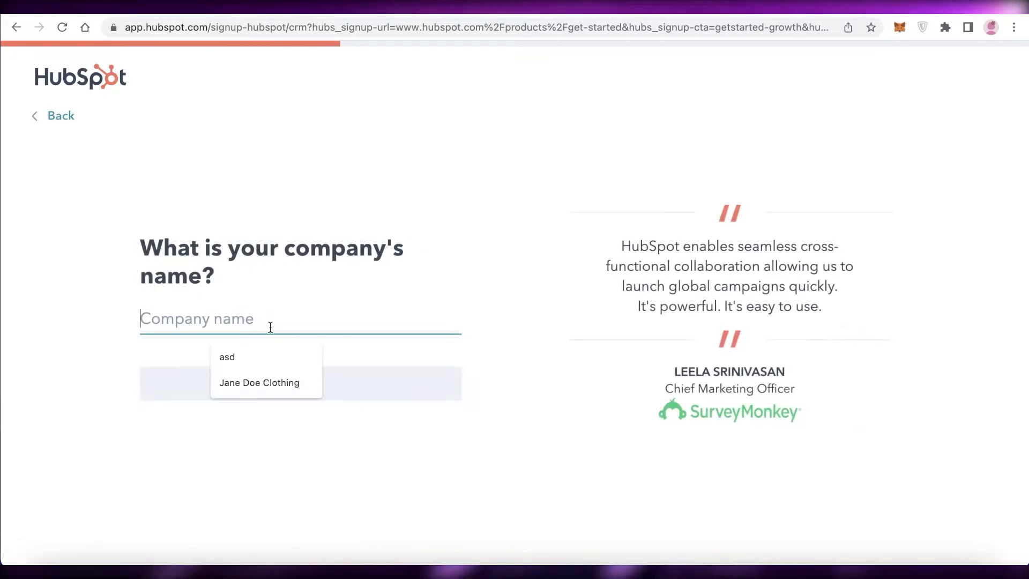
pyautogui.write('A')
pyautogui.press('BackSpace')
pyautogui.write('J')
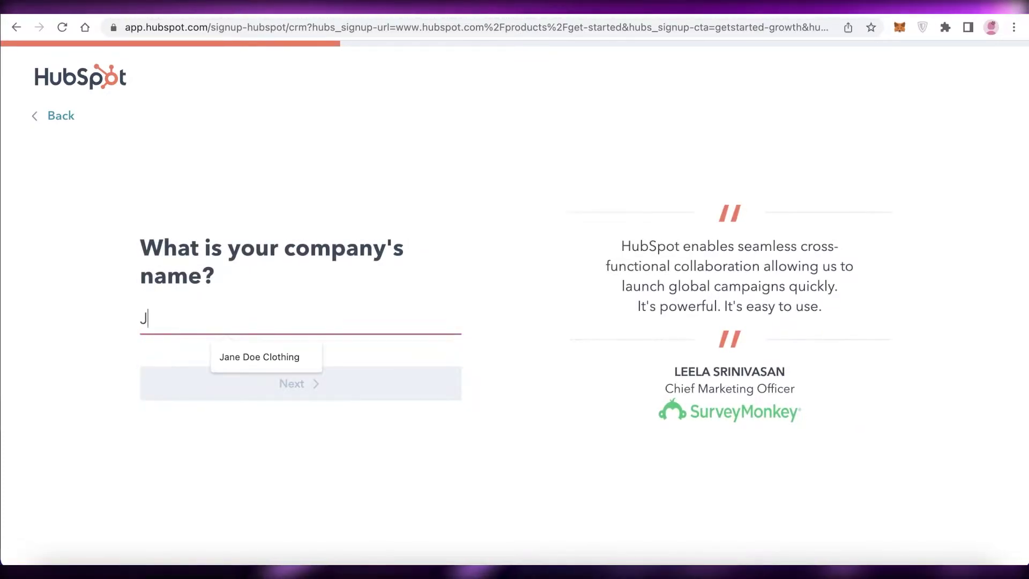
pyautogui.write('ane Doe Inc')
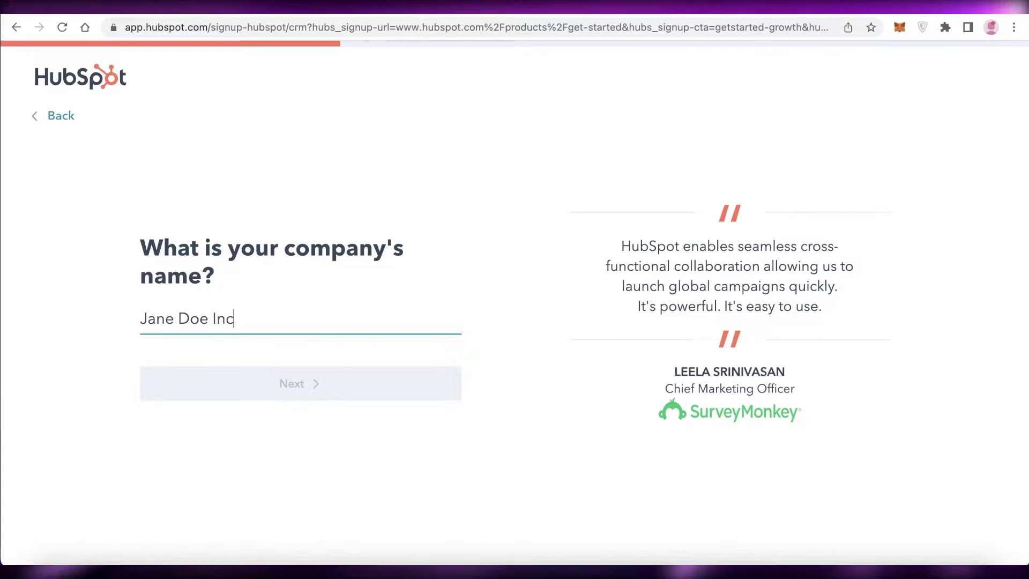
pyautogui.click(284, 385)
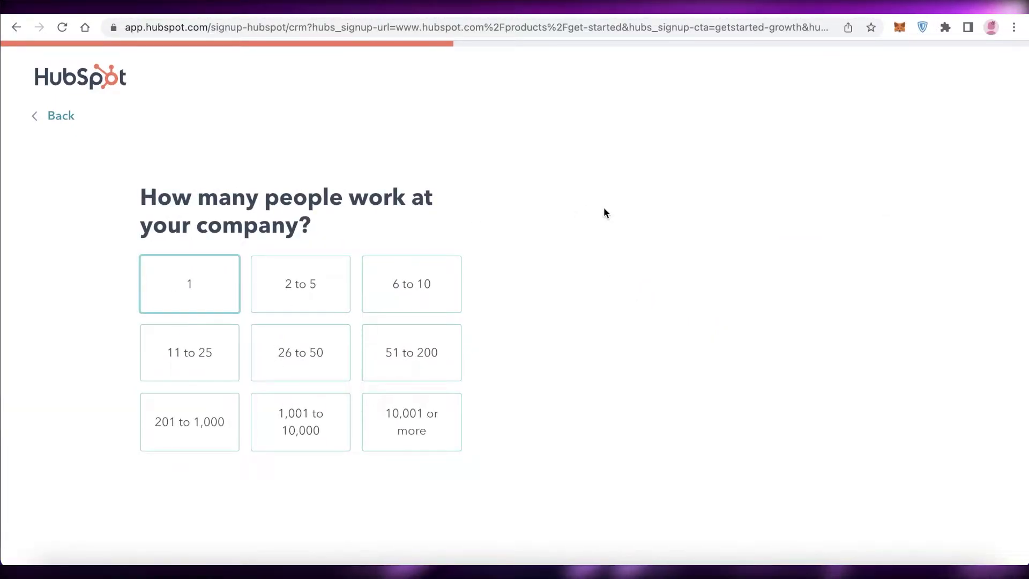
# - Pick the company size and use the suggested company website
pyautogui.click(313, 276)
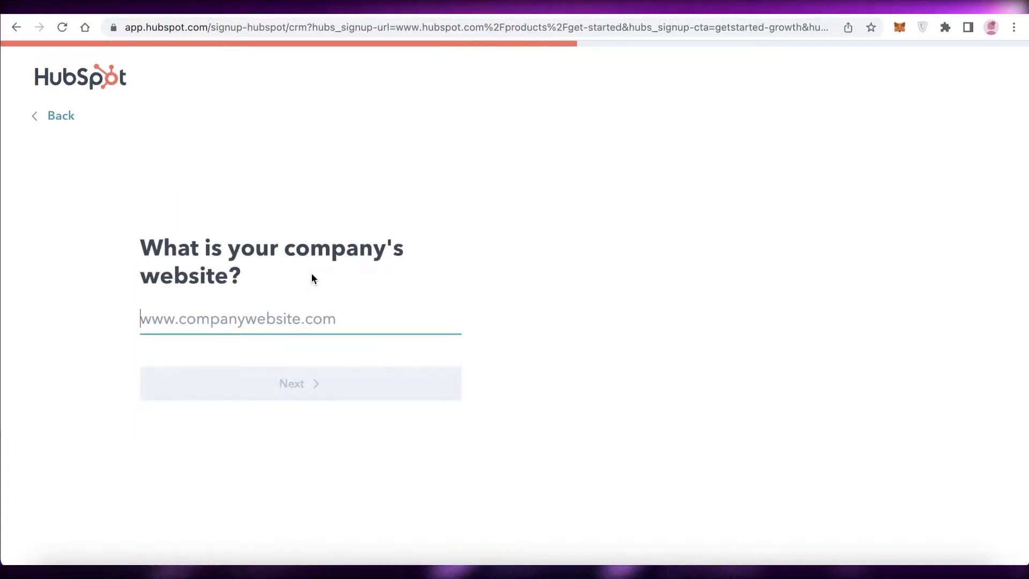
pyautogui.click(294, 309)
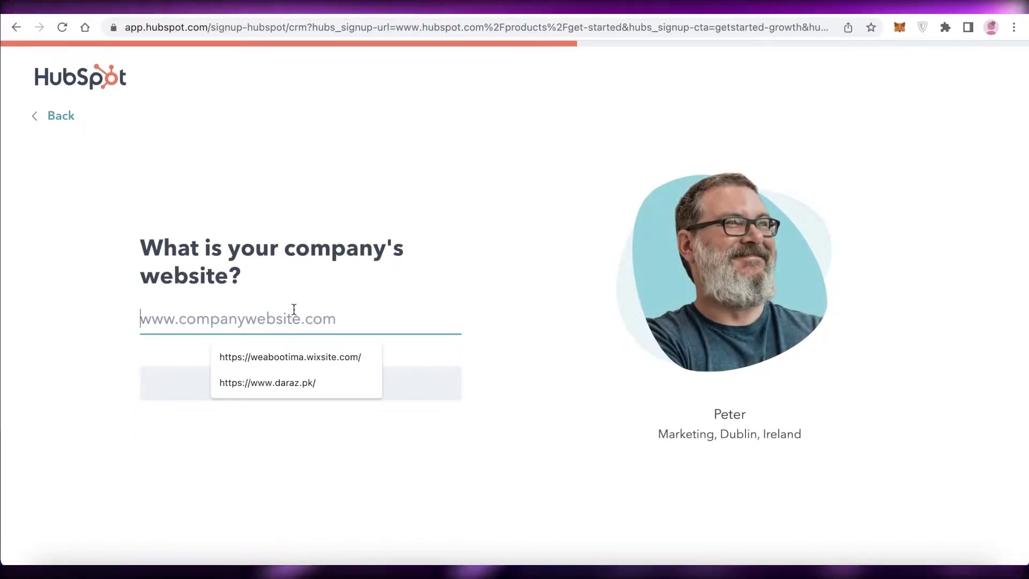
pyautogui.click(292, 356)
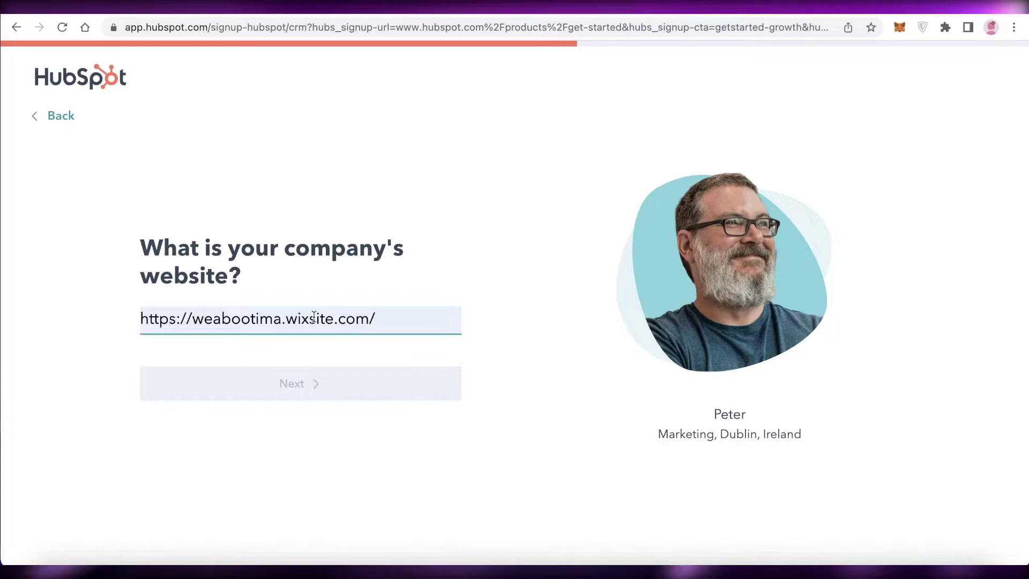
pyautogui.click(306, 388)
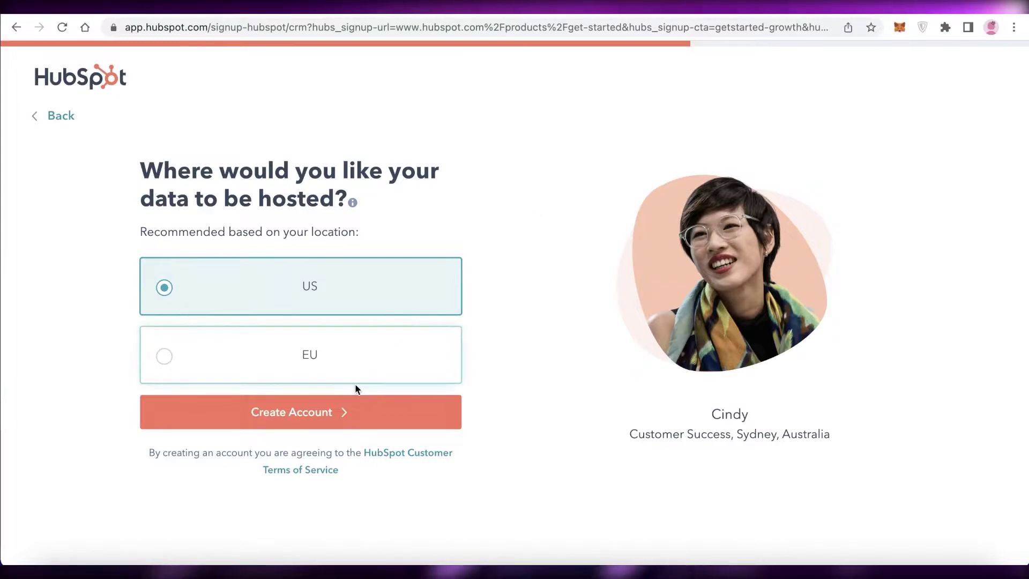
# - Create the account with US data hosting, say you know HubSpot well, and choose Sales
pyautogui.click(337, 416)
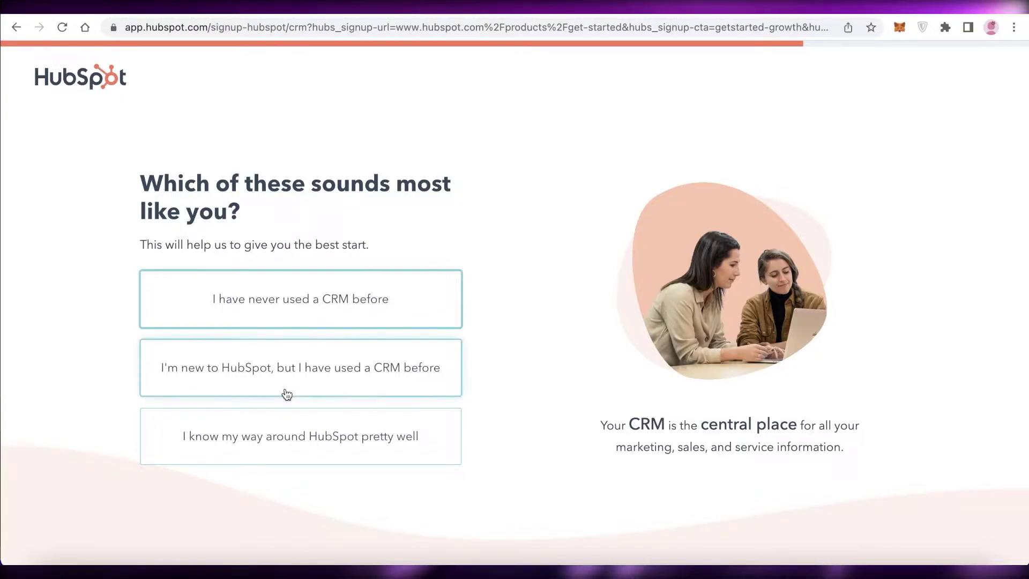
pyautogui.click(272, 443)
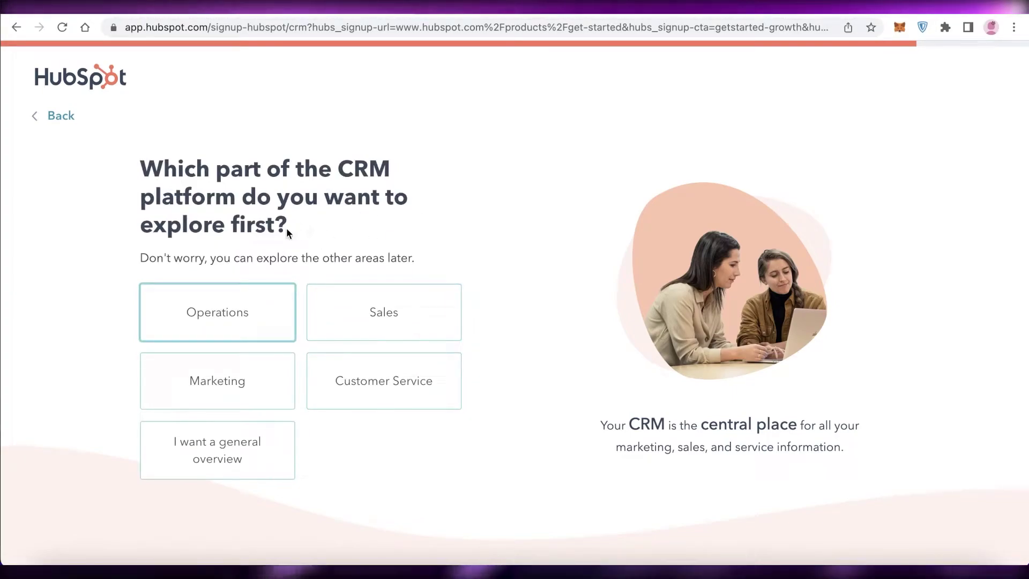
pyautogui.click(352, 319)
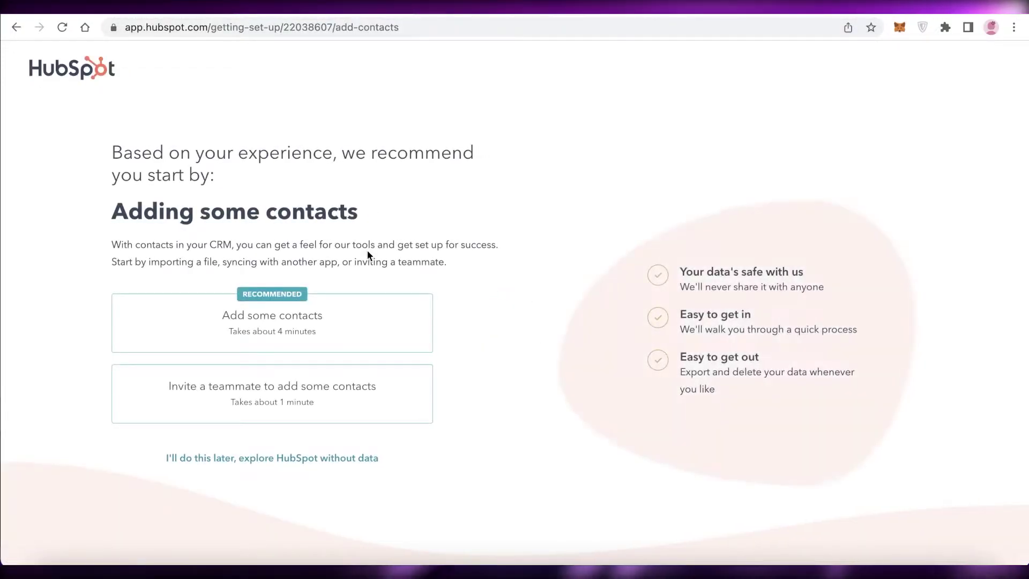
# - Skip adding data, view the Free tools and CRM plan details, and return home
pyautogui.click(340, 458)
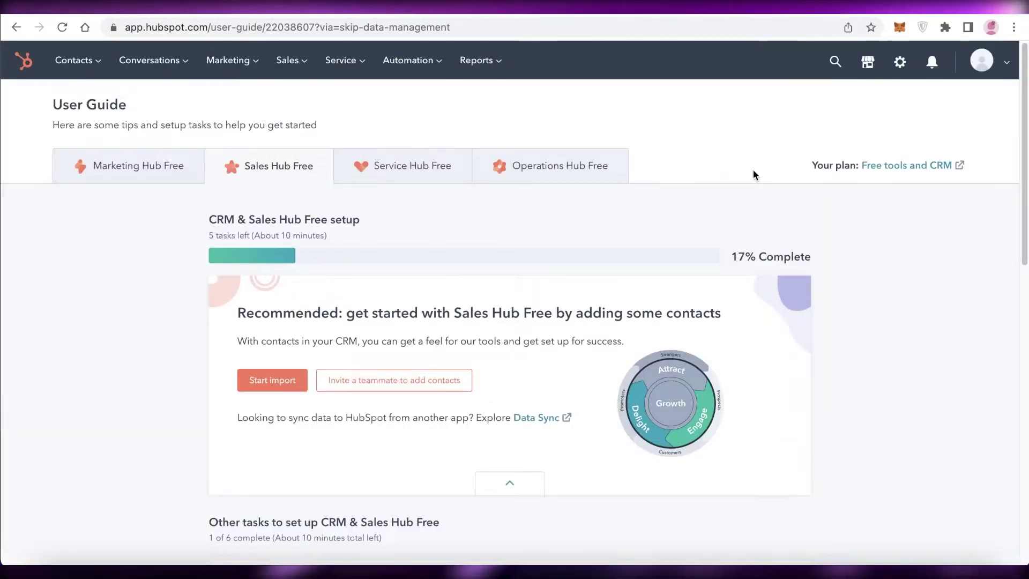
pyautogui.scroll(-7, 753, 172)
pyautogui.scroll(7, 754, 172)
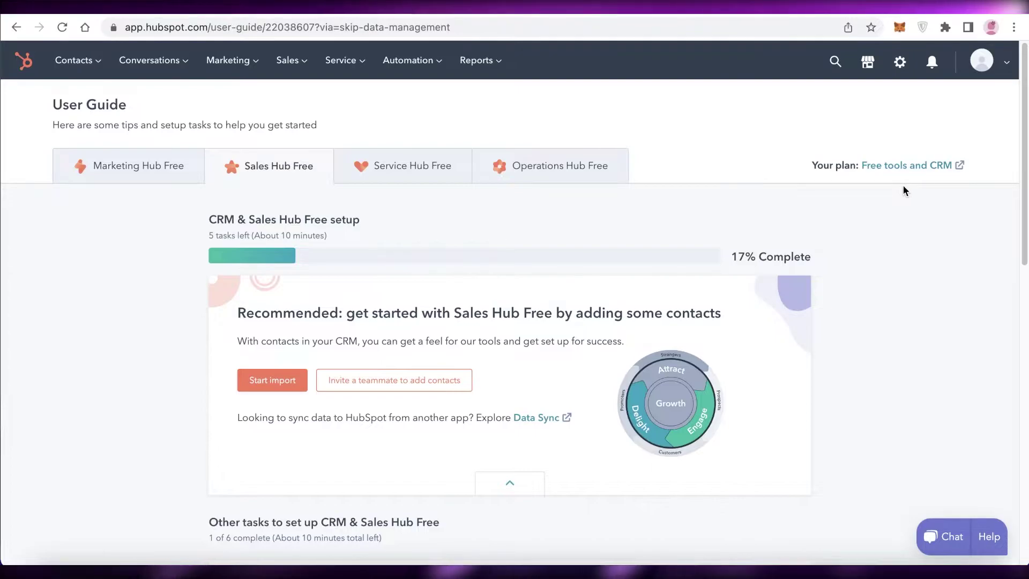
pyautogui.click(911, 166)
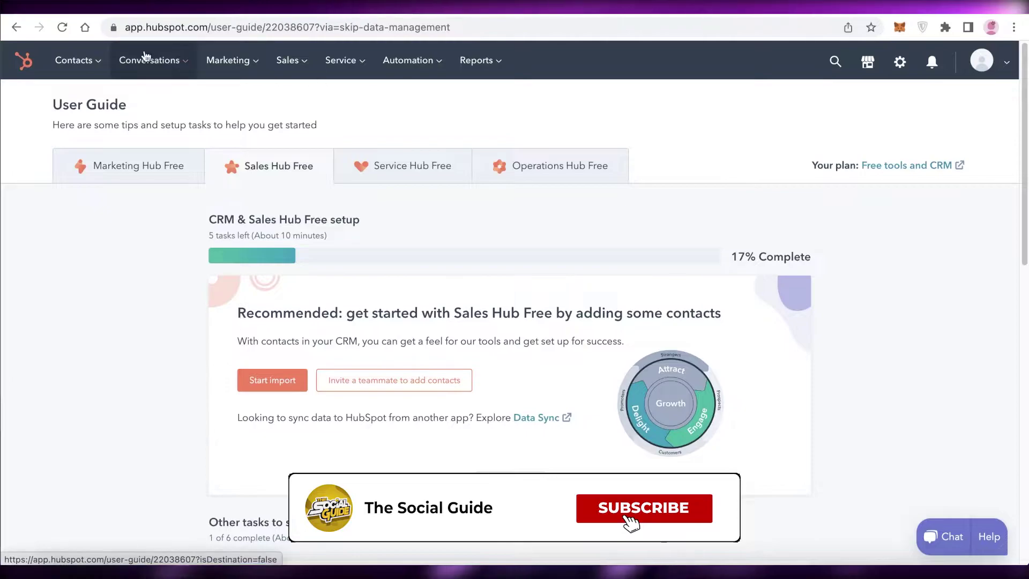
pyautogui.click(17, 77)
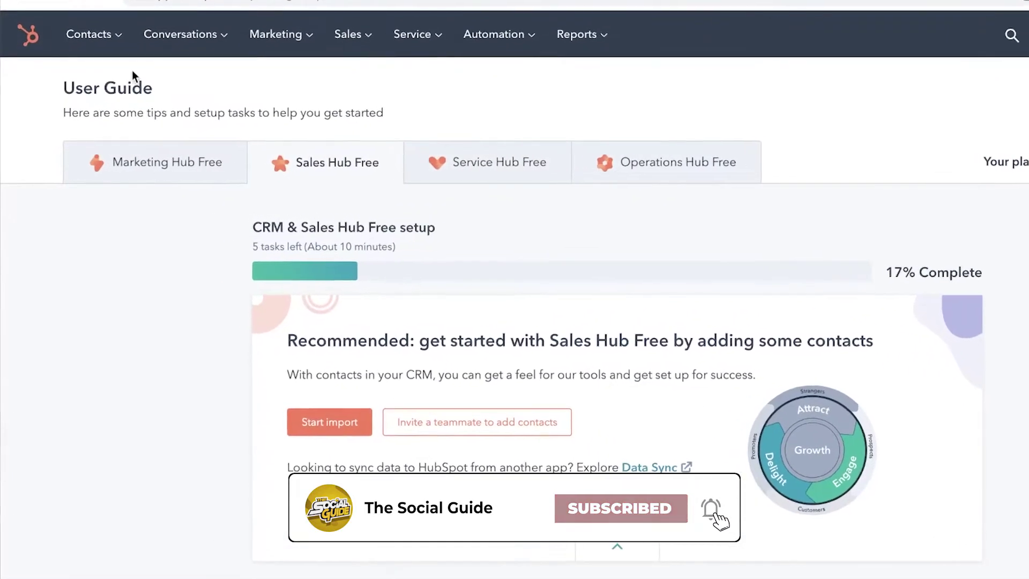
pyautogui.click(114, 47)
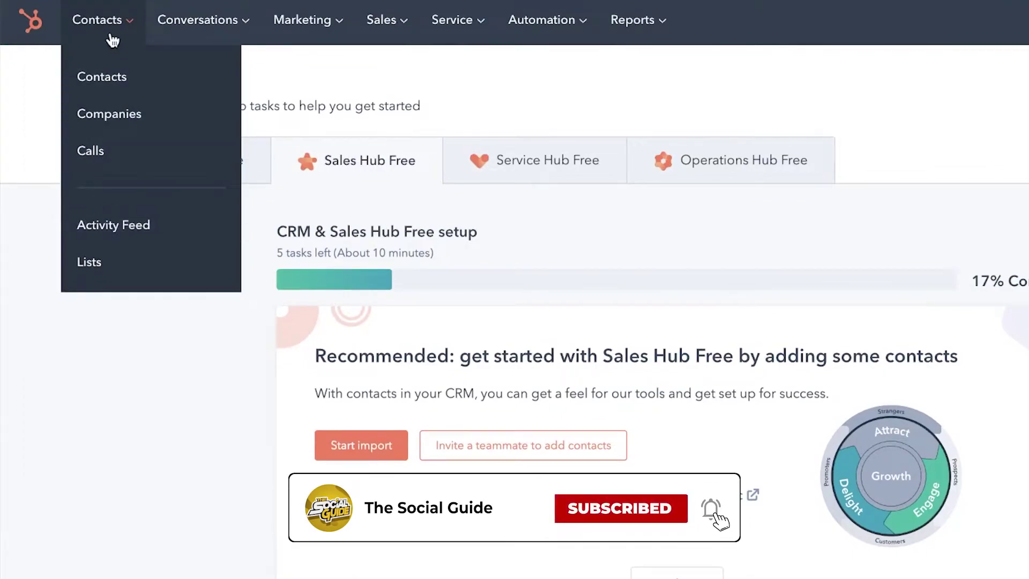
# - Open Contacts with its two sample records, then look over the Conversations, Marketing, Sales and Service menus
pyautogui.click(122, 79)
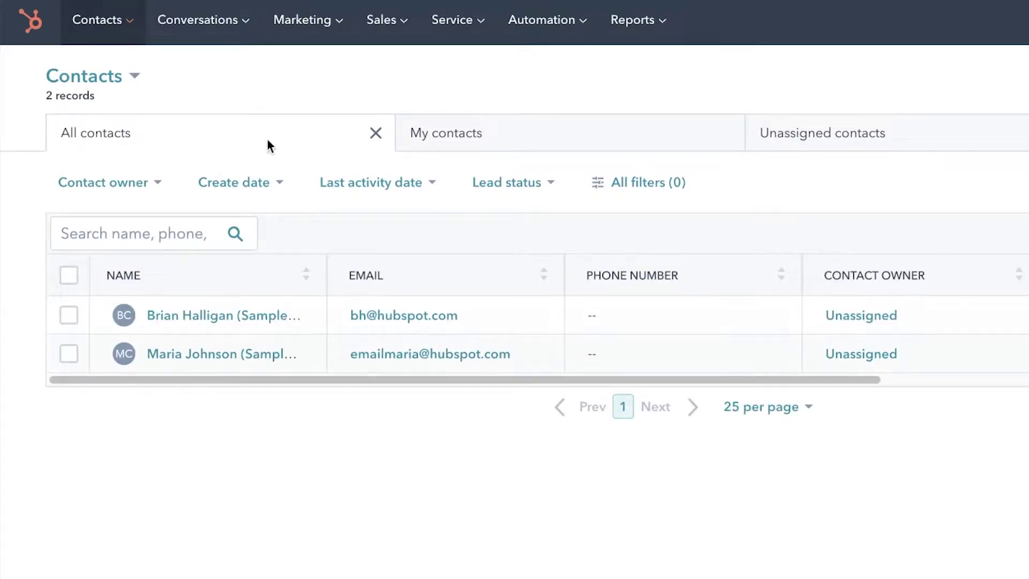
pyautogui.click(181, 17)
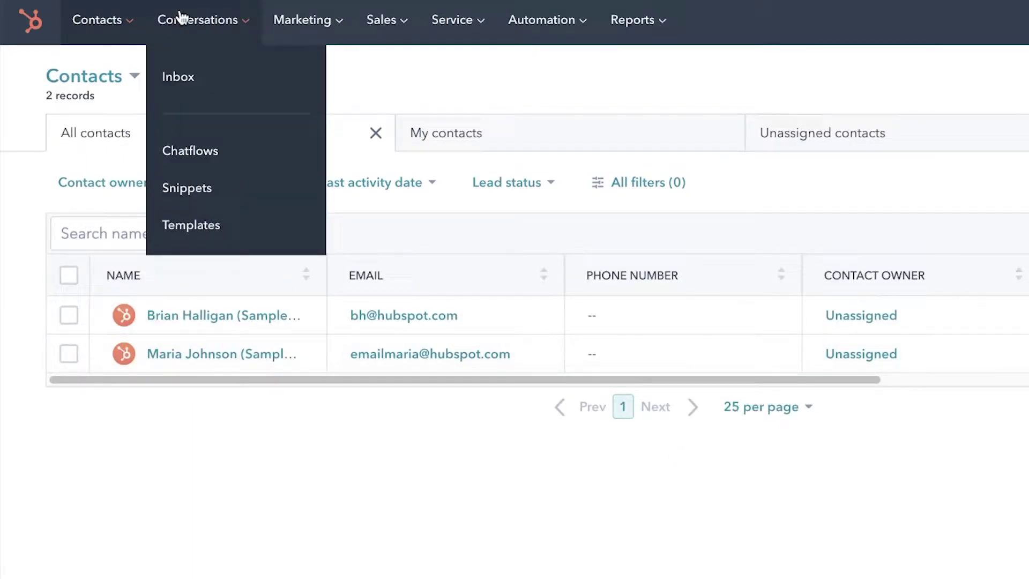
pyautogui.moveTo(285, 28)
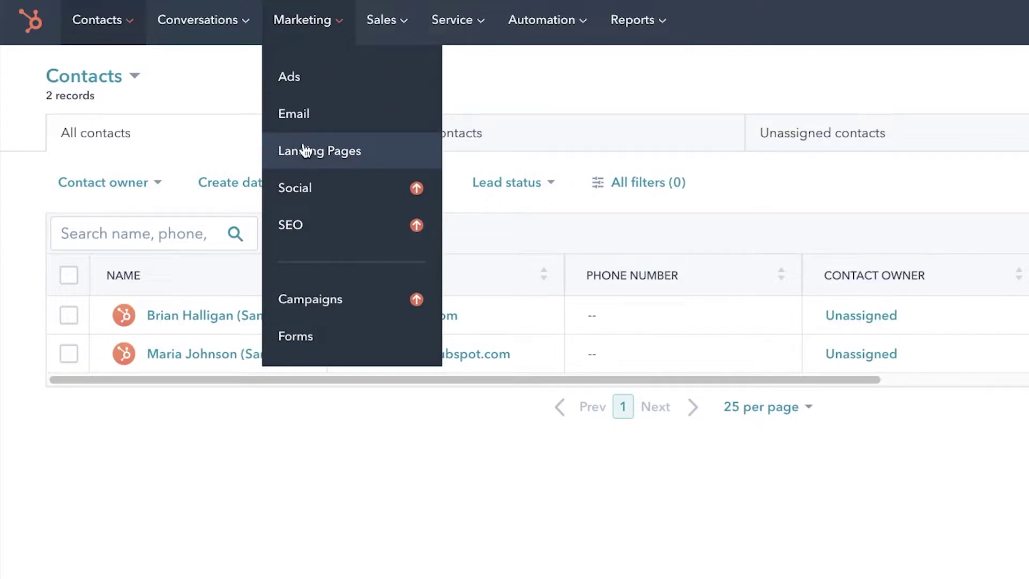
pyautogui.moveTo(386, 43)
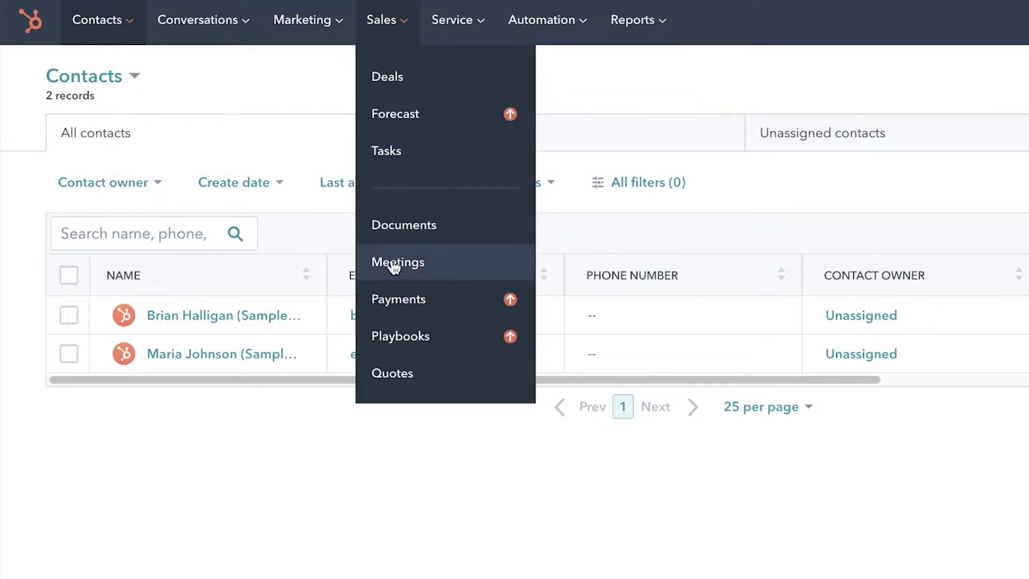
pyautogui.moveTo(485, 20)
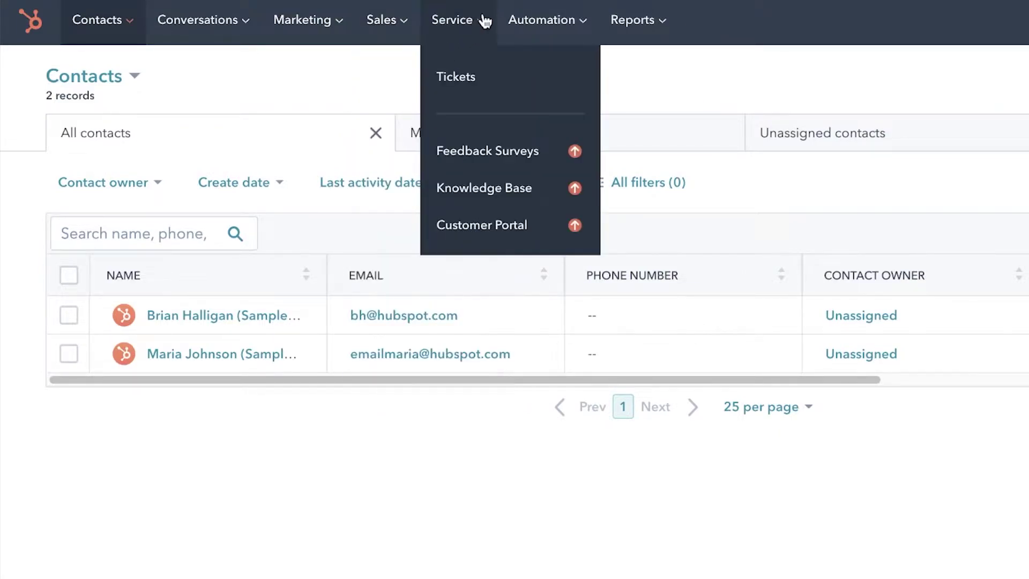
# - Open Service > Tickets, glance at the Import page, come back, and start a new ticket
pyautogui.click(473, 86)
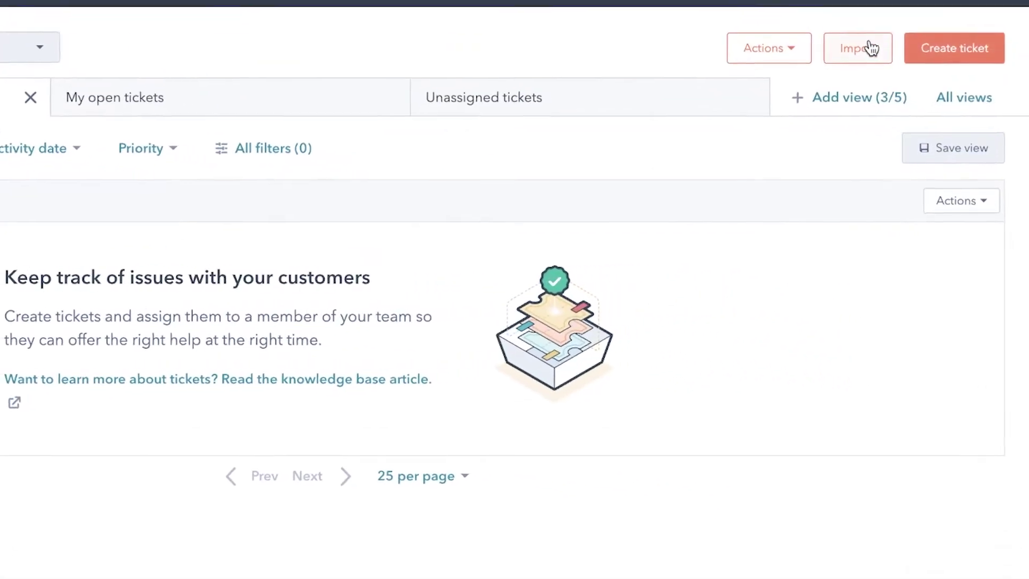
pyautogui.click(868, 41)
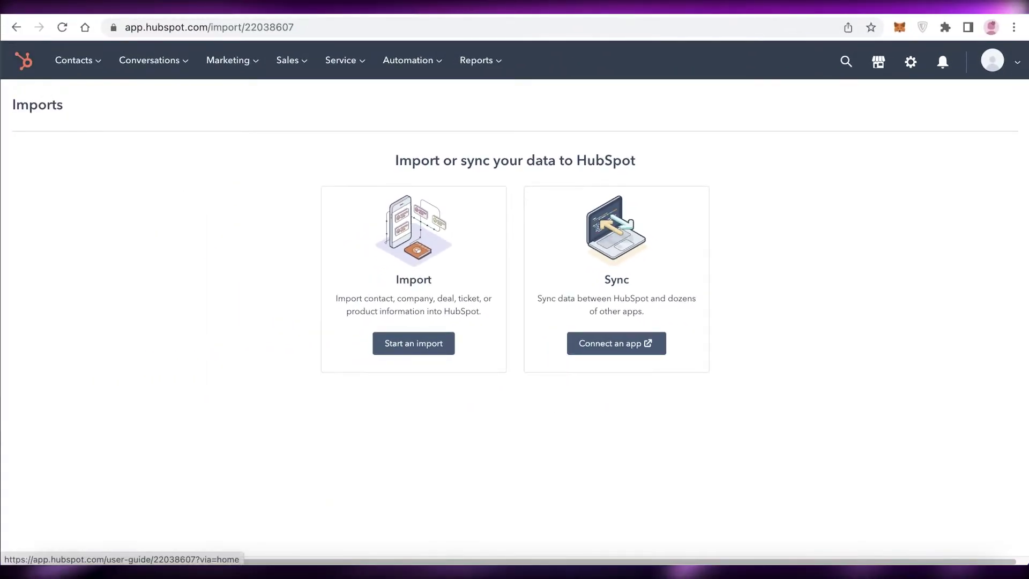
pyautogui.click(15, 28)
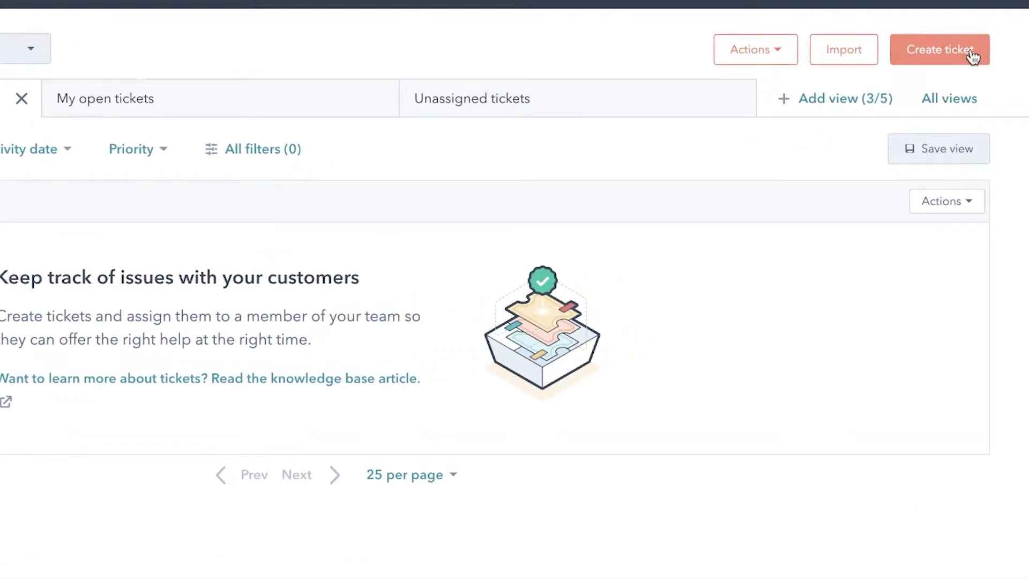
pyautogui.click(973, 56)
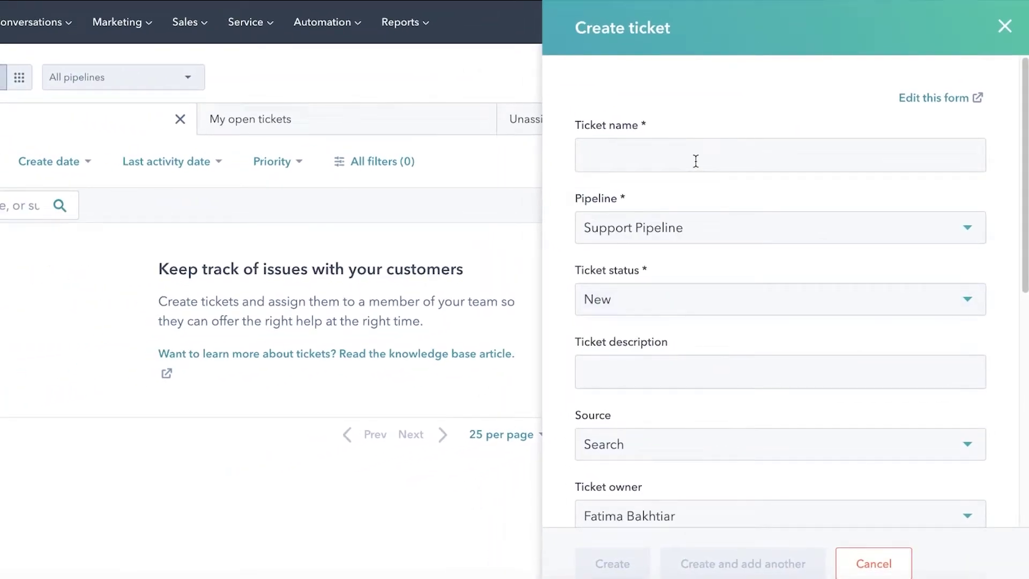
# - Put the ticket in Support Pipeline and name it 'Damaged Good Received'
pyautogui.click(685, 226)
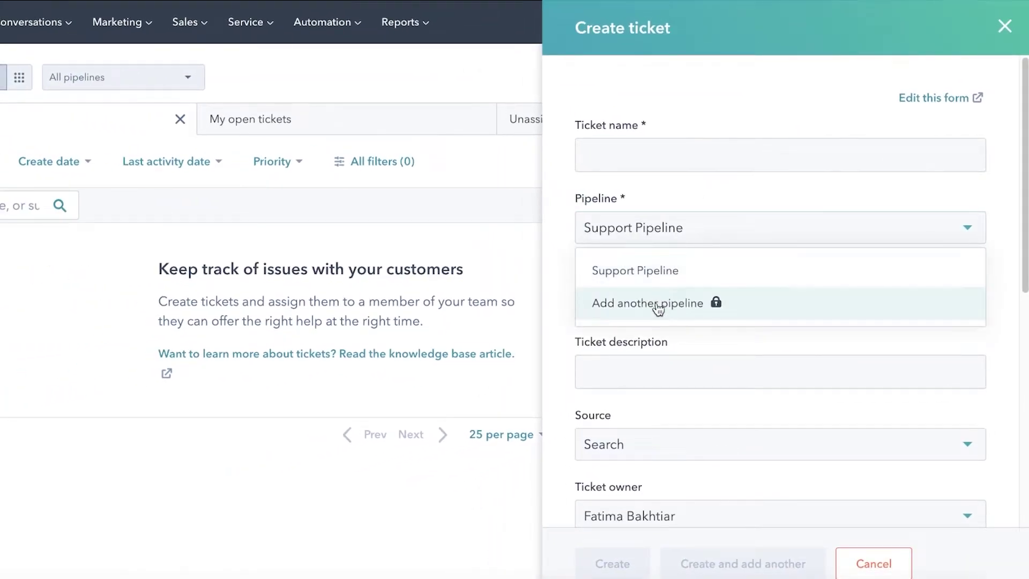
pyautogui.click(667, 270)
pyautogui.click(672, 236)
pyautogui.click(672, 236)
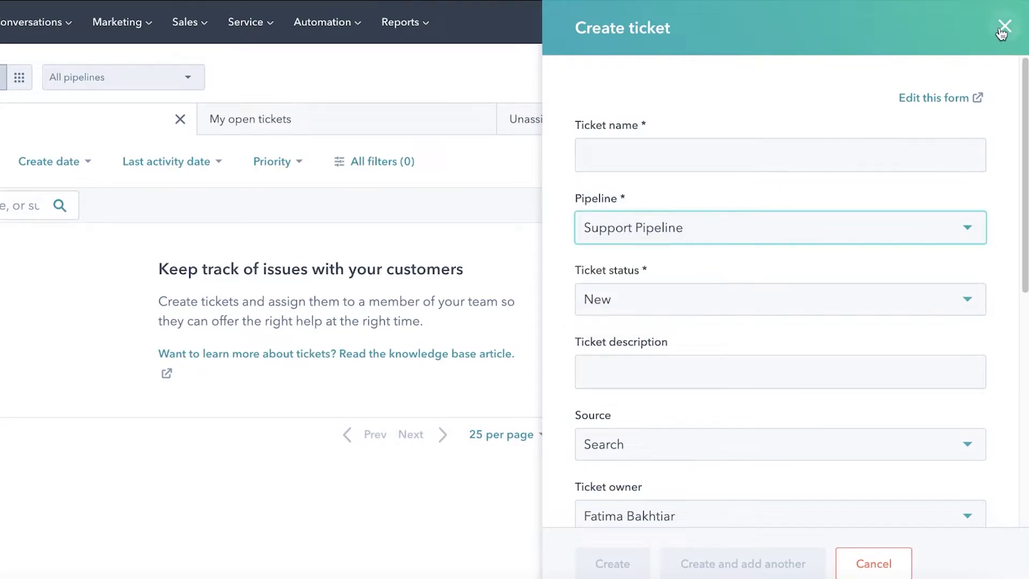
pyautogui.click(657, 378)
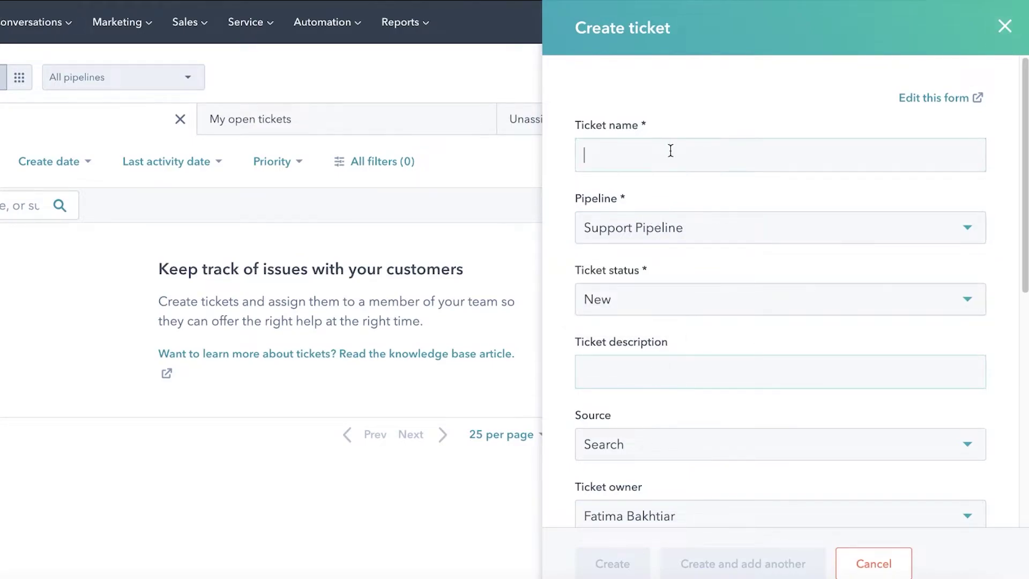
pyautogui.write('Damag')
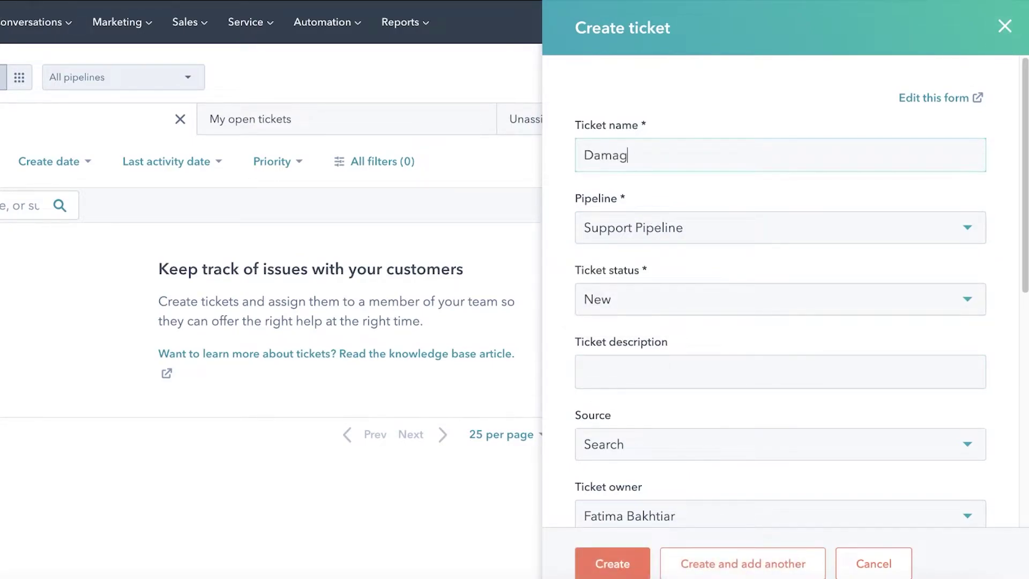
pyautogui.write('ed Good Received')
# - Set the ticket status to Waiting on us and begin the description 'It was a'
pyautogui.click(604, 301)
pyautogui.click(622, 370)
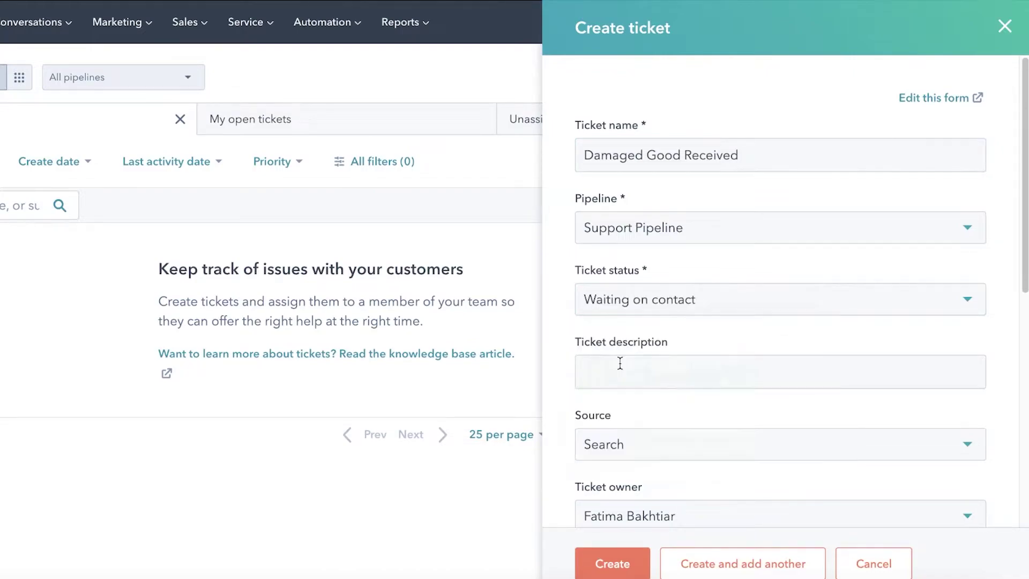
pyautogui.click(632, 300)
pyautogui.click(638, 409)
pyautogui.write('It was all broken at delivery')
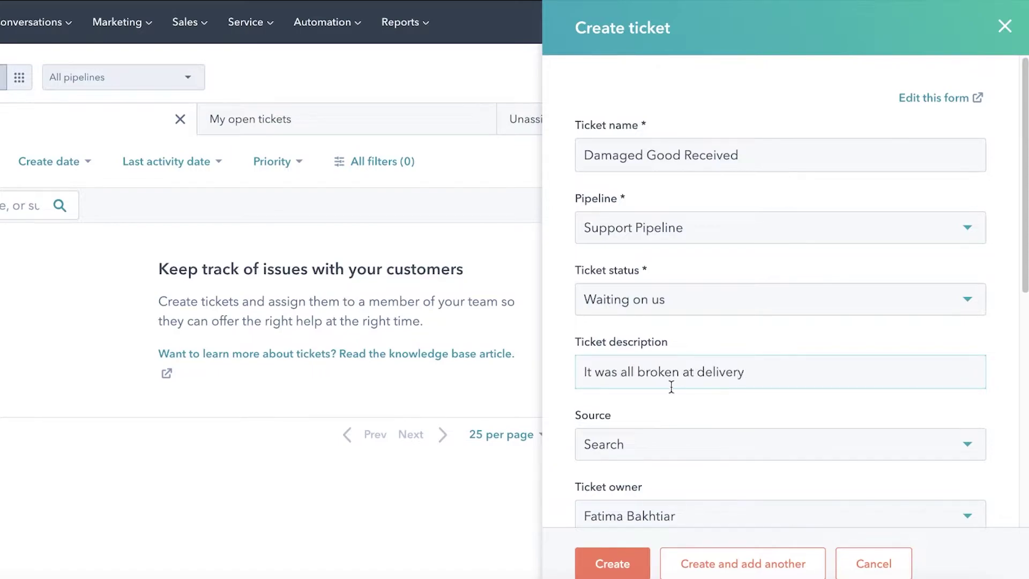
# - Set the ticket source to Email
pyautogui.click(689, 457)
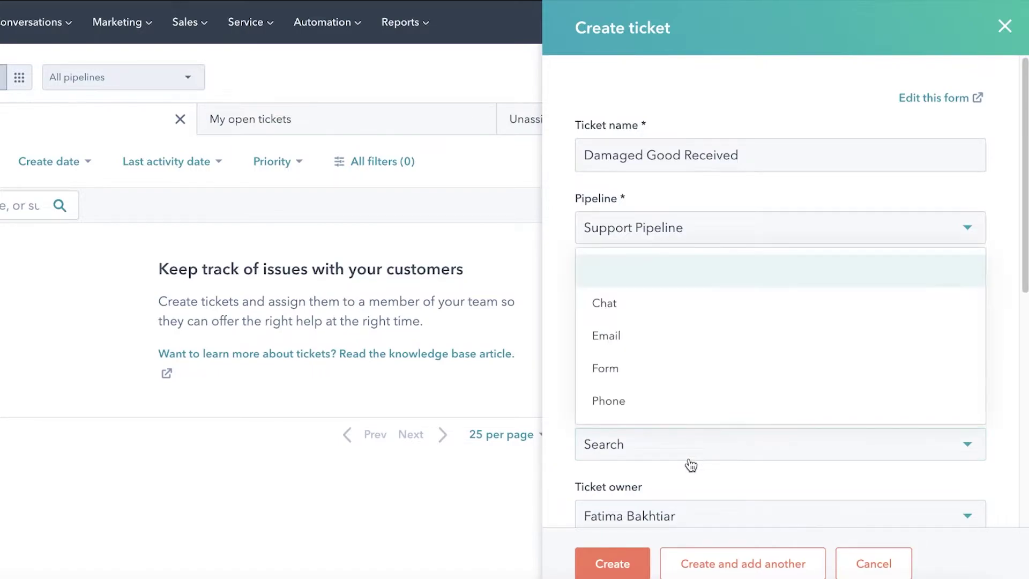
pyautogui.click(630, 346)
pyautogui.scroll(-5, 649, 375)
# - Leave the ticket owner as No owner after briefly assigning the account's user
pyautogui.click(667, 205)
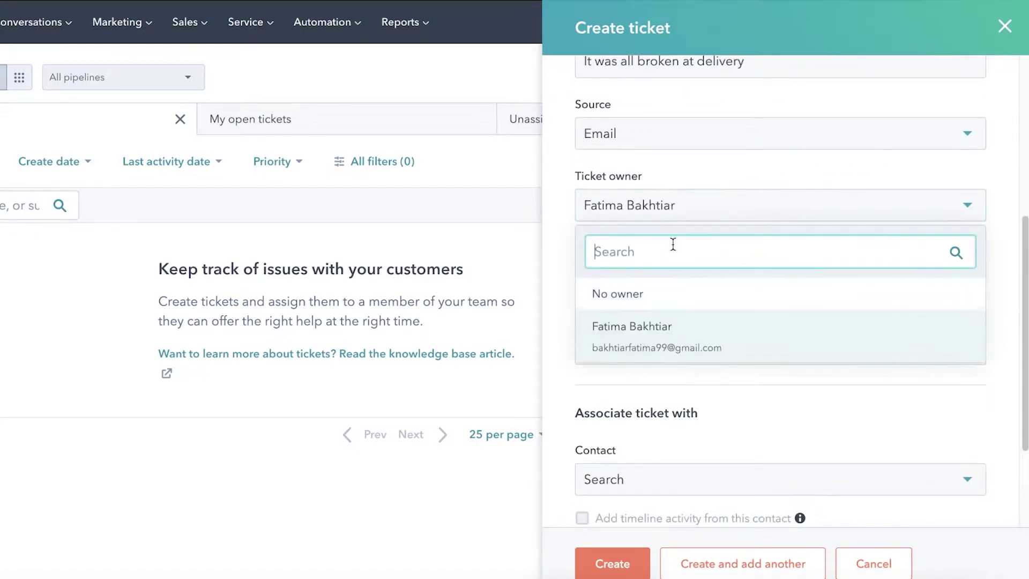
pyautogui.click(667, 293)
pyautogui.click(649, 206)
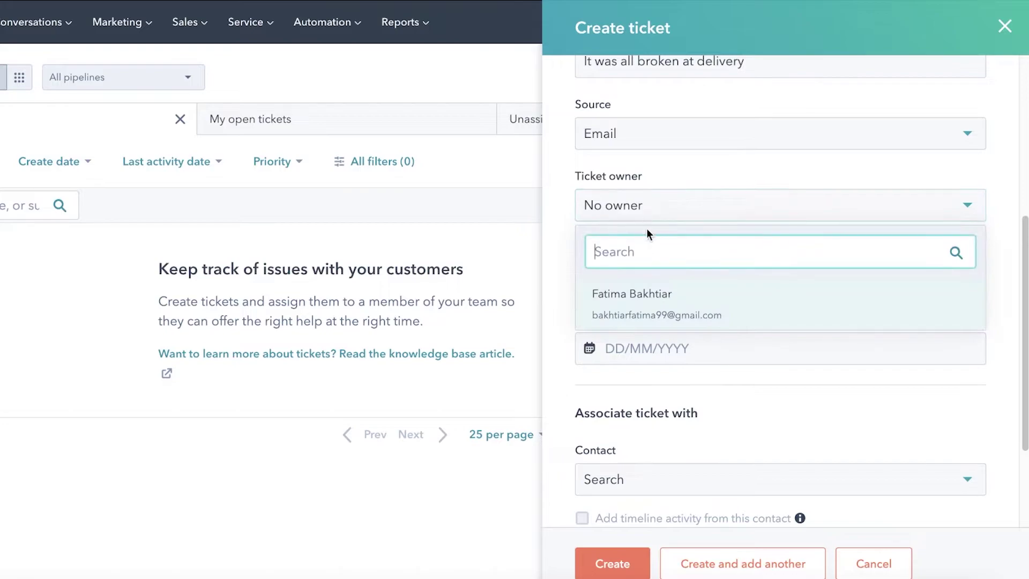
pyautogui.write('fat')
pyautogui.press('BackSpace')
pyautogui.press('BackSpace')
pyautogui.press('BackSpace')
pyautogui.click(690, 272)
pyautogui.click(665, 205)
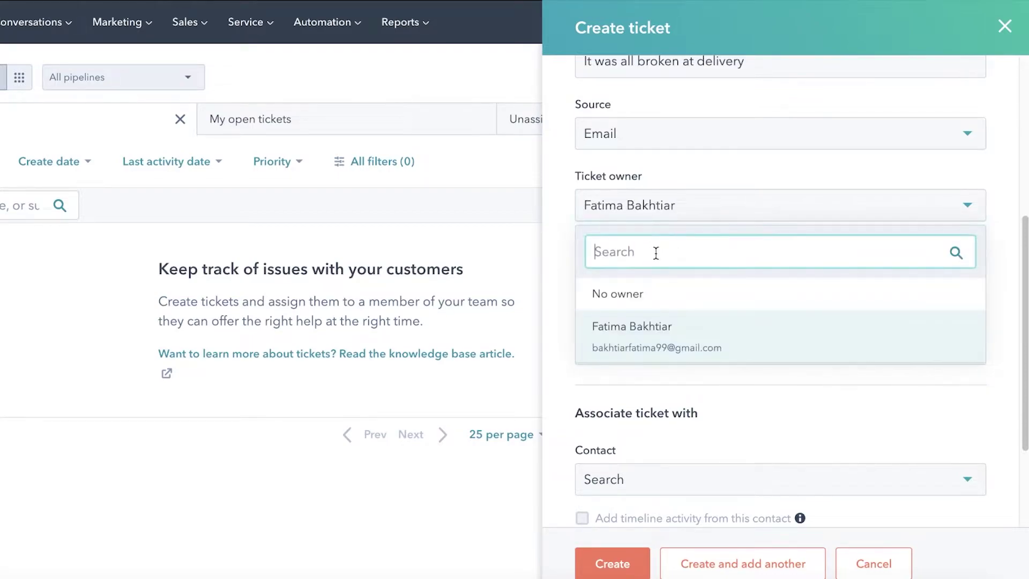
pyautogui.click(655, 298)
# - Set the ticket priority to Medium and the create date to 26 May 2022
pyautogui.click(657, 287)
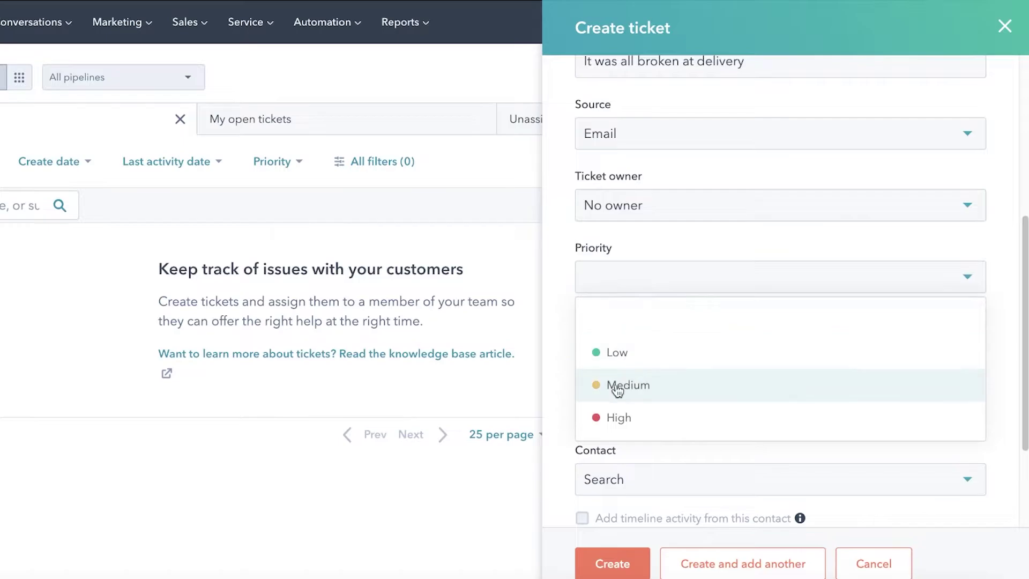
pyautogui.click(633, 385)
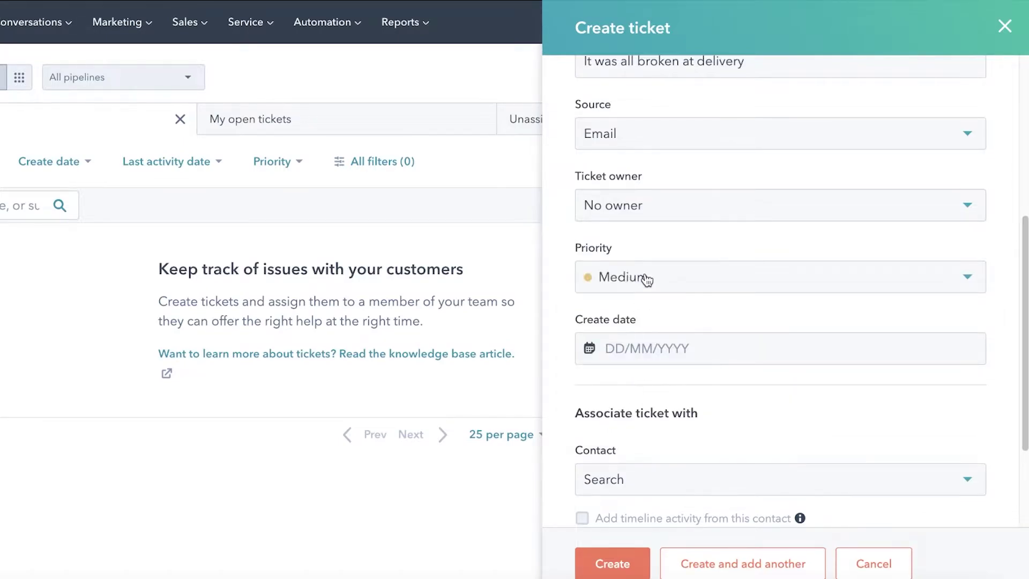
pyautogui.click(636, 349)
pyautogui.click(699, 242)
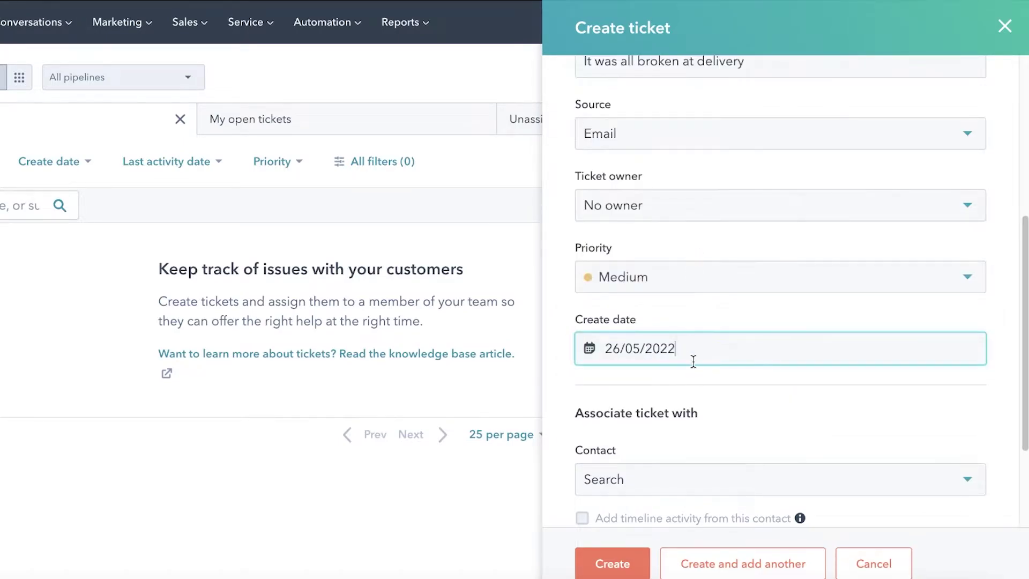
# - Leave the contact and company associations empty, keeping the 26/05/2022 date
pyautogui.scroll(-3, 697, 379)
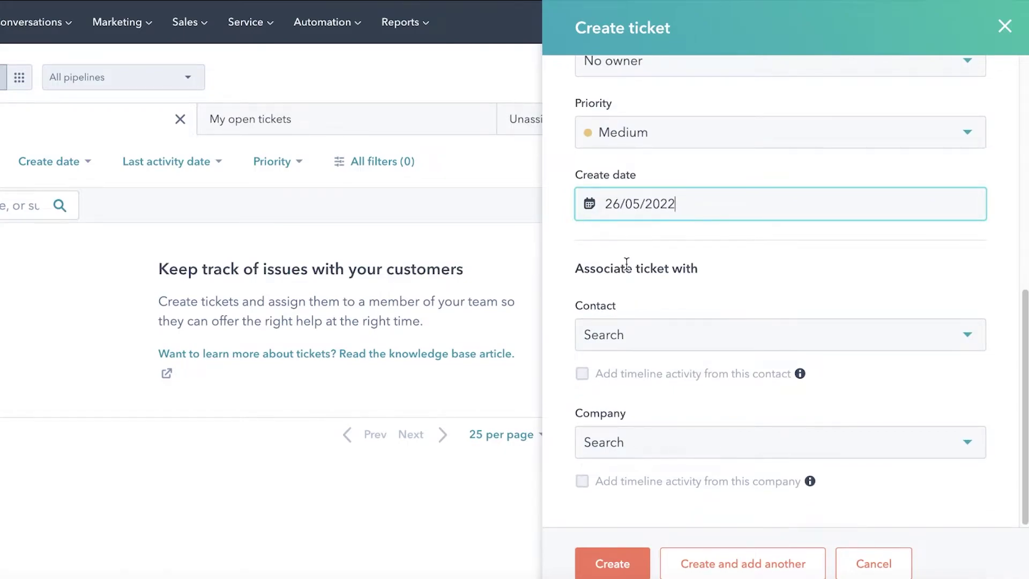
pyautogui.click(635, 351)
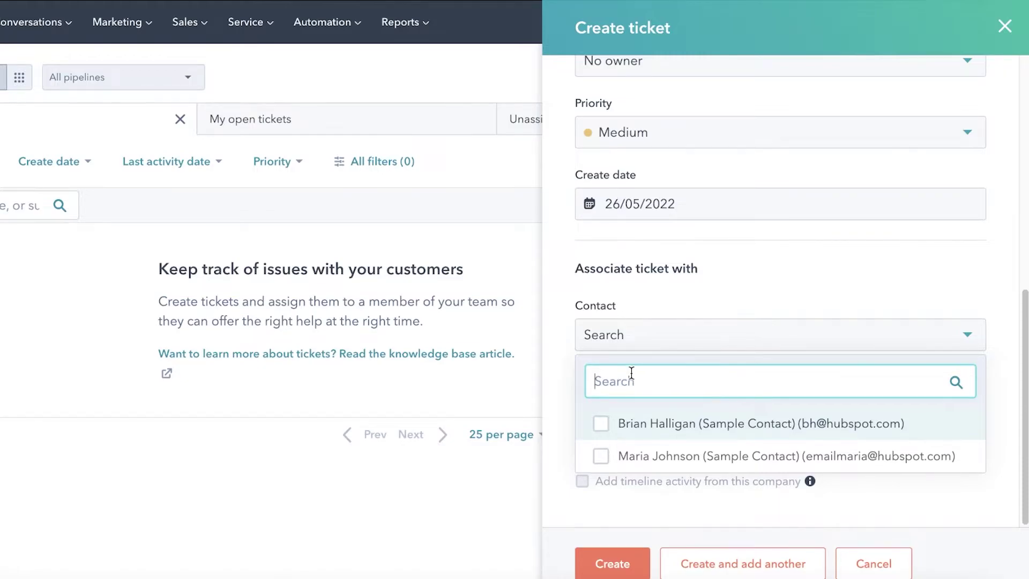
pyautogui.scroll(8, 839, 278)
pyautogui.scroll(-8, 874, 328)
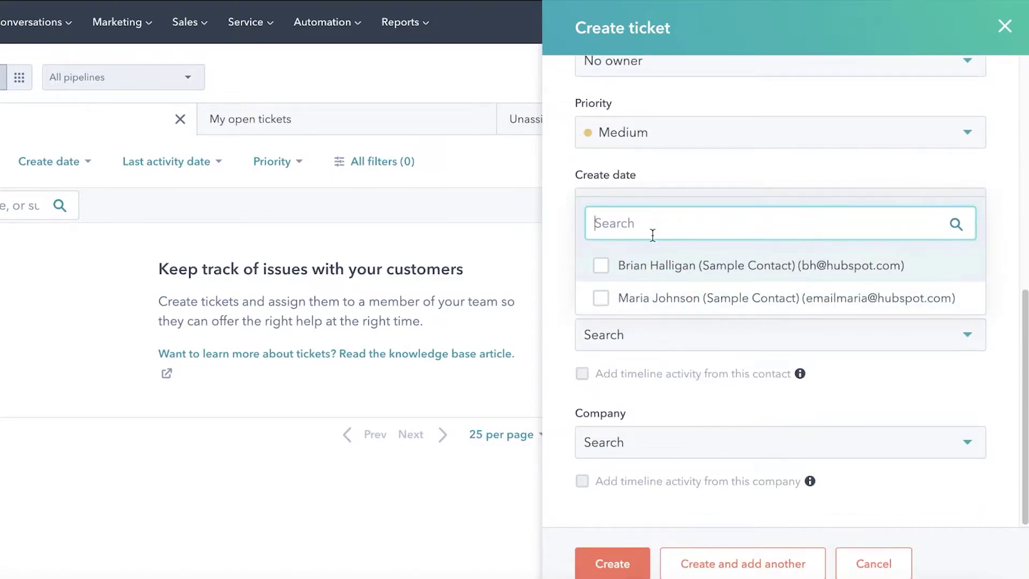
pyautogui.click(664, 246)
pyautogui.click(700, 202)
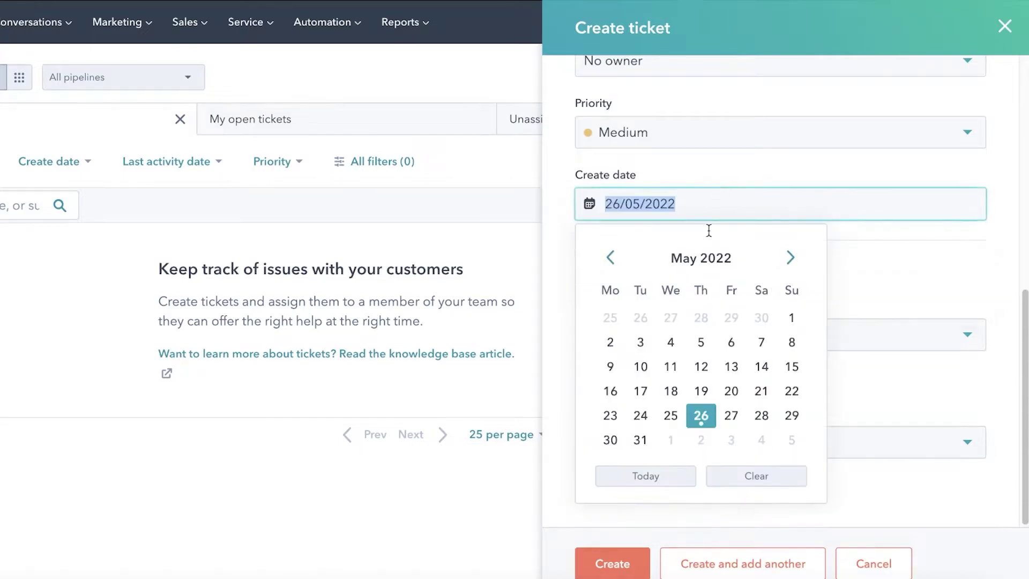
pyautogui.click(933, 371)
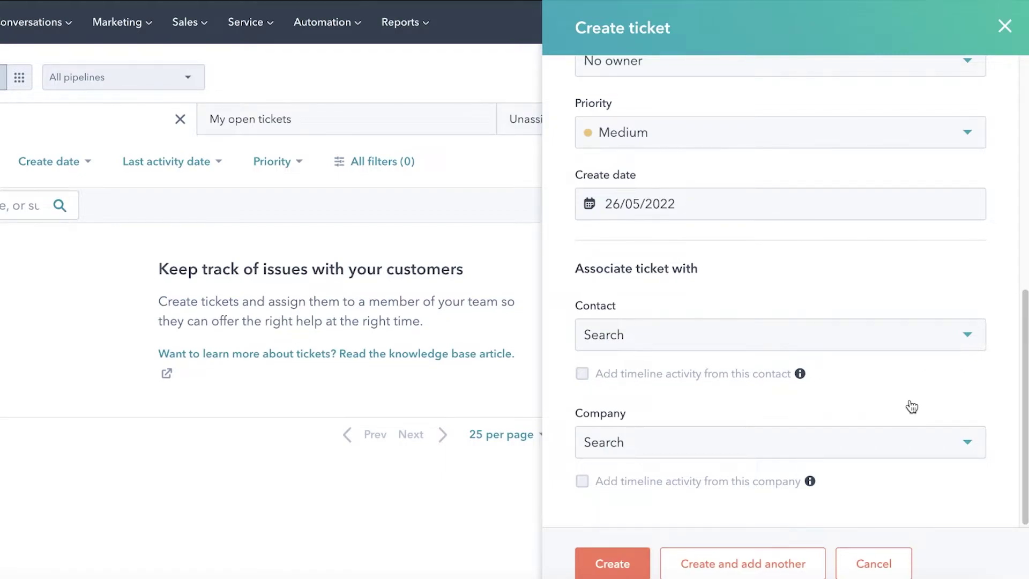
pyautogui.click(874, 446)
pyautogui.click(874, 446)
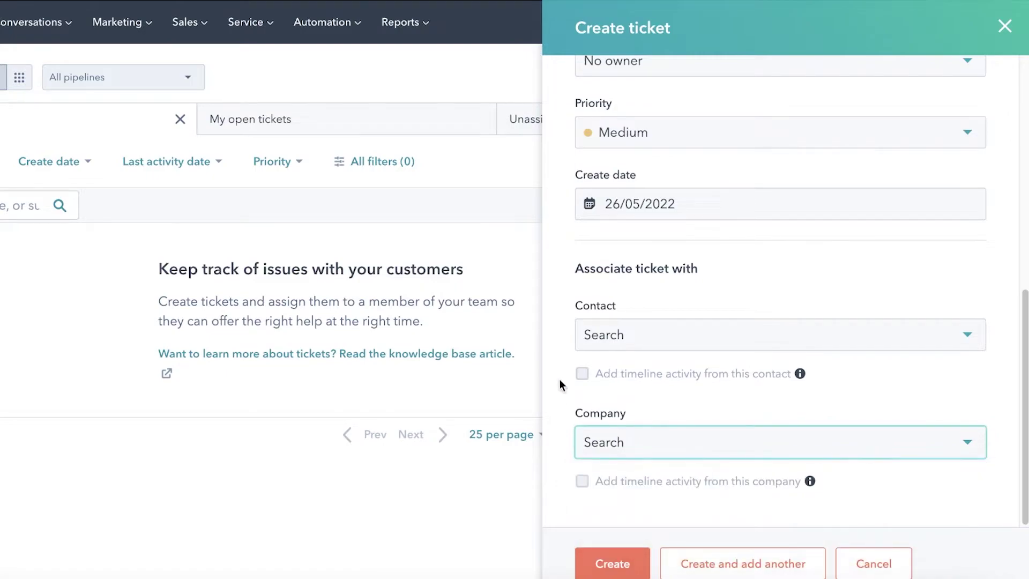
pyautogui.click(586, 365)
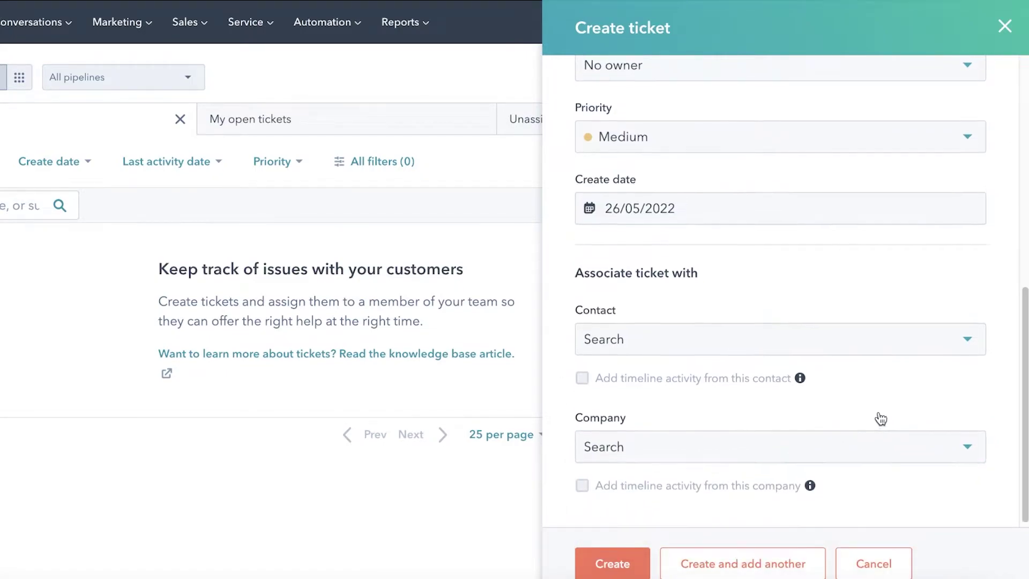
# - Create the Damaged Good Received ticket
pyautogui.scroll(1, 739, 374)
pyautogui.scroll(-1, 697, 429)
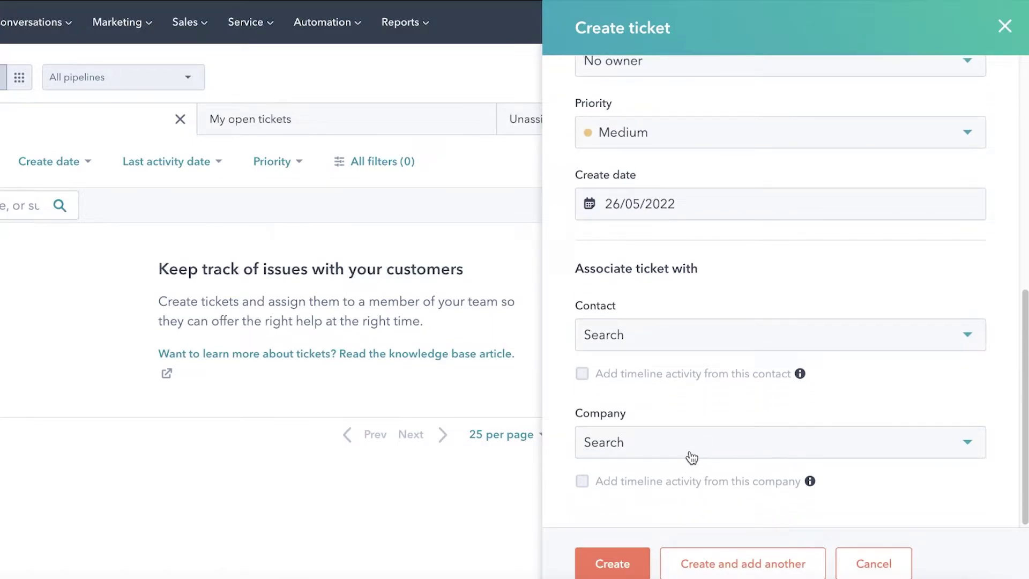
pyautogui.scroll(5, 700, 371)
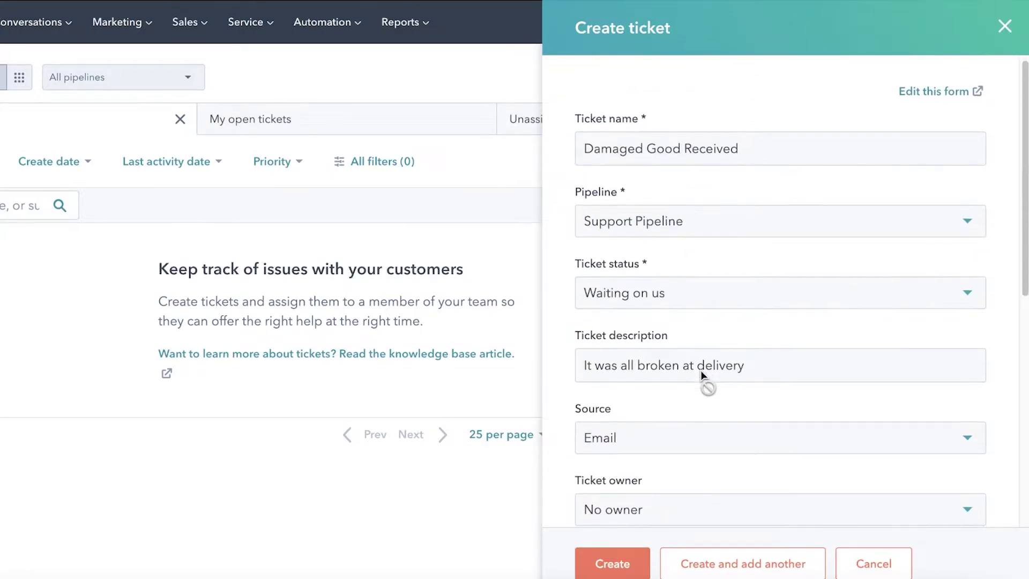
pyautogui.scroll(-5, 699, 380)
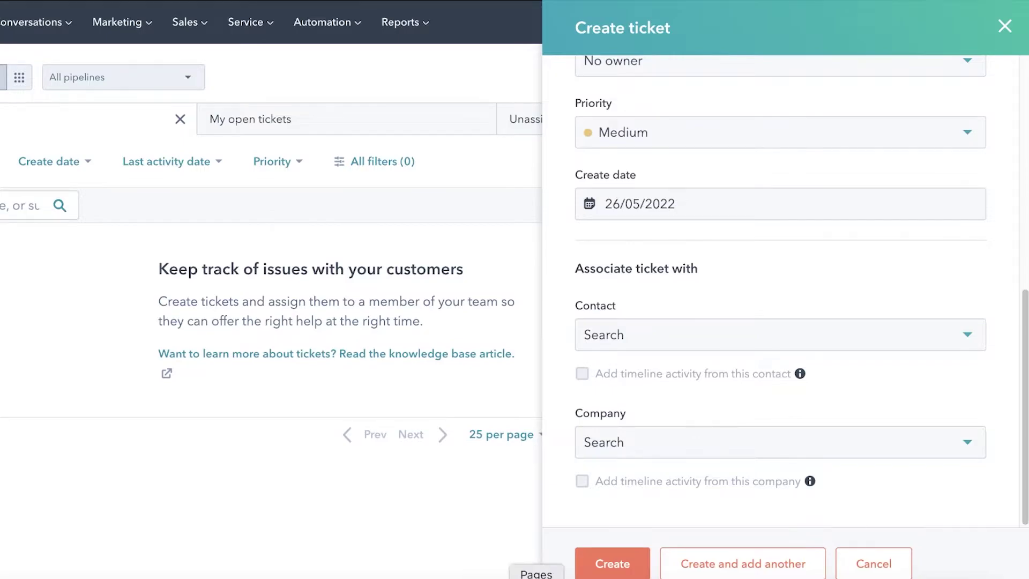
pyautogui.click(603, 563)
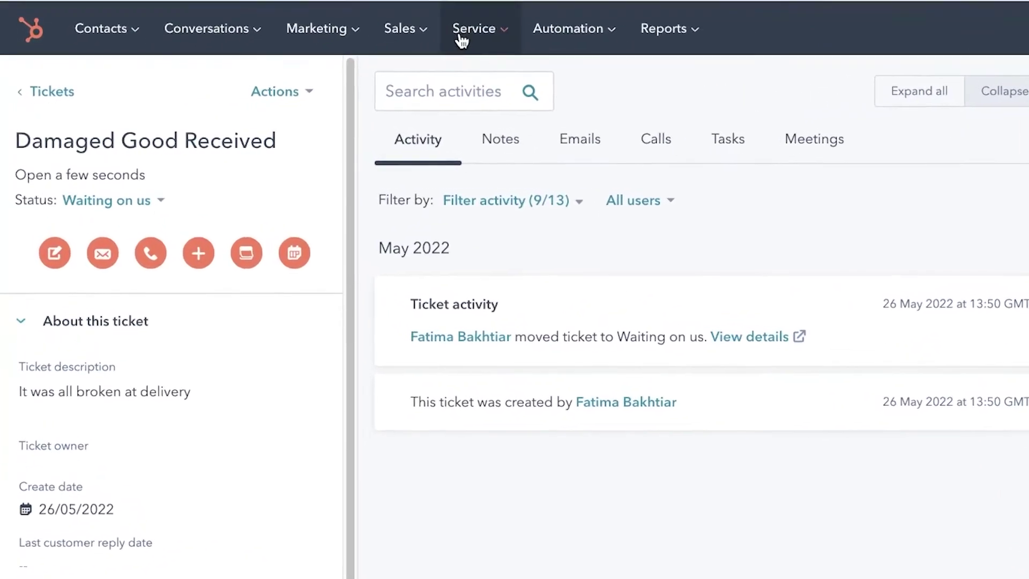
# - Look over the Service, Automation and Reports menus, then go to the Contacts list
pyautogui.moveTo(544, 38)
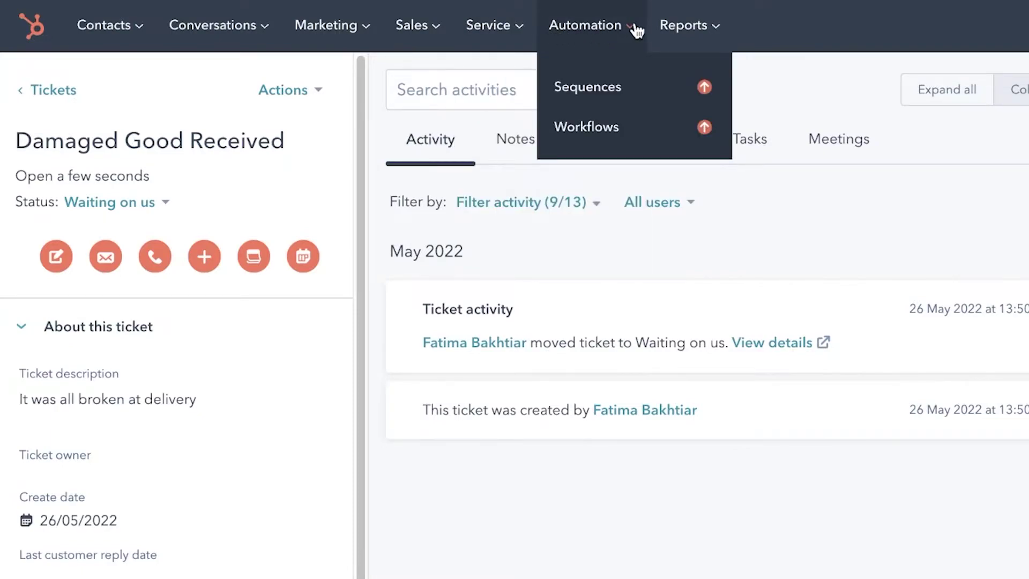
pyautogui.moveTo(685, 24)
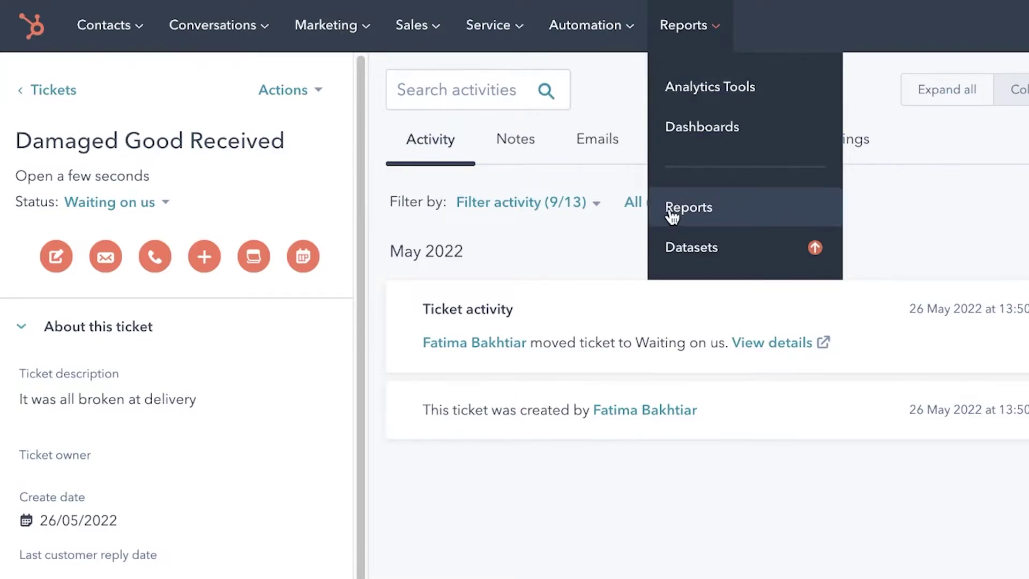
pyautogui.moveTo(104, 26)
pyautogui.click(110, 81)
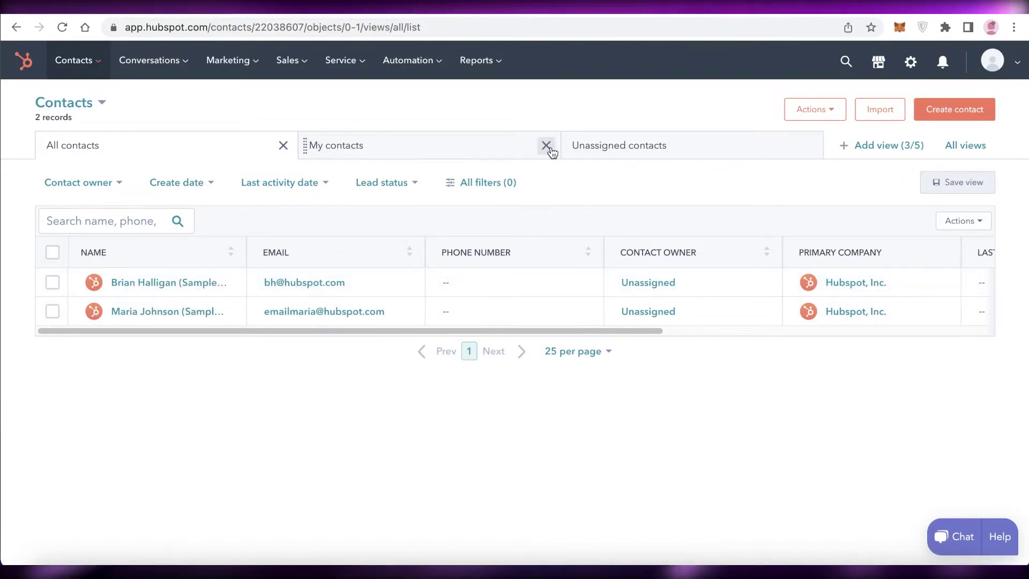
# - Close the My contacts and Unassigned contacts view tabs, leaving All contacts
pyautogui.click(546, 145)
pyautogui.click(568, 147)
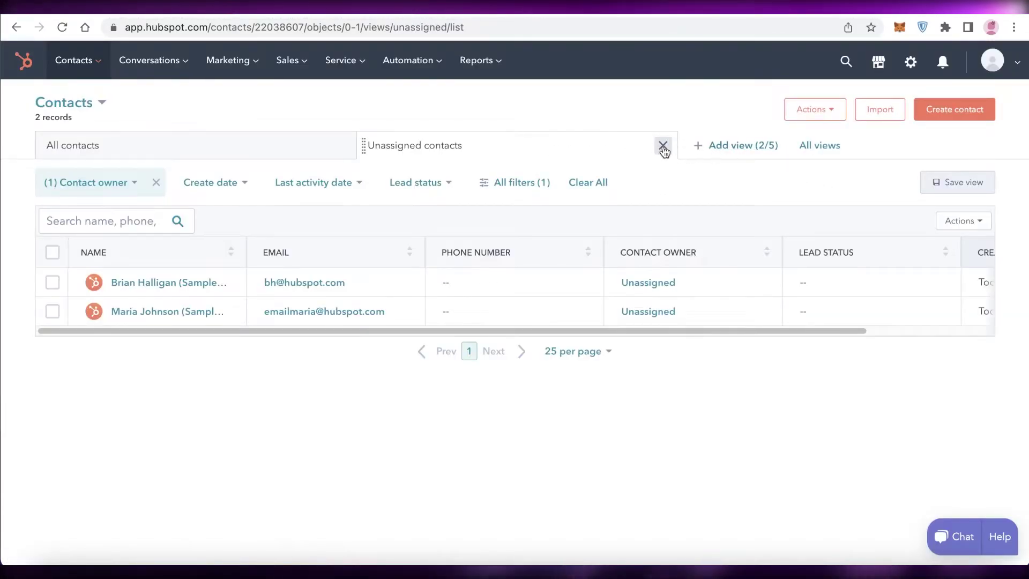
pyautogui.click(664, 146)
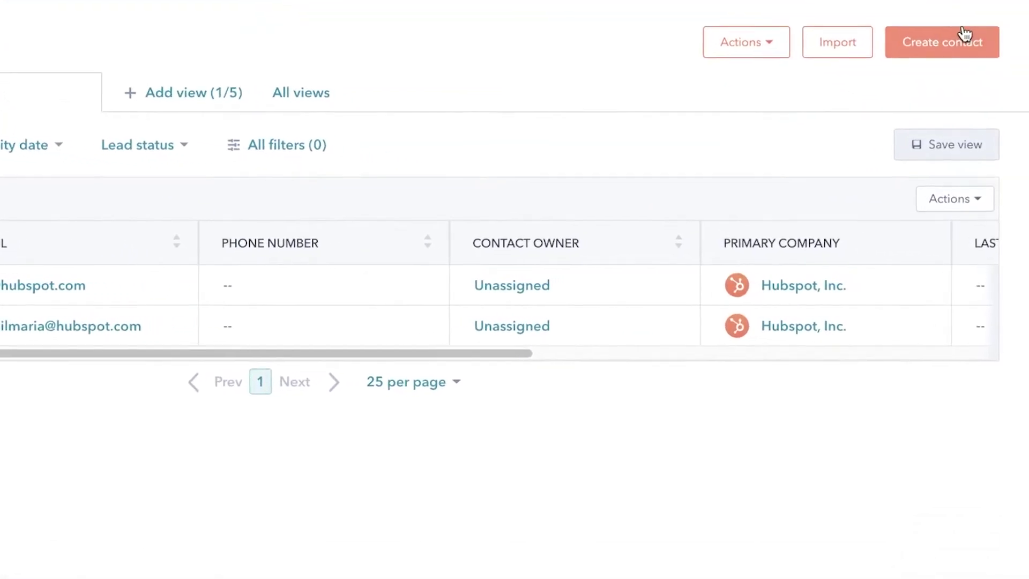
# - Start a new contact and fill in the contact's e-mail, first name and last name
pyautogui.click(962, 44)
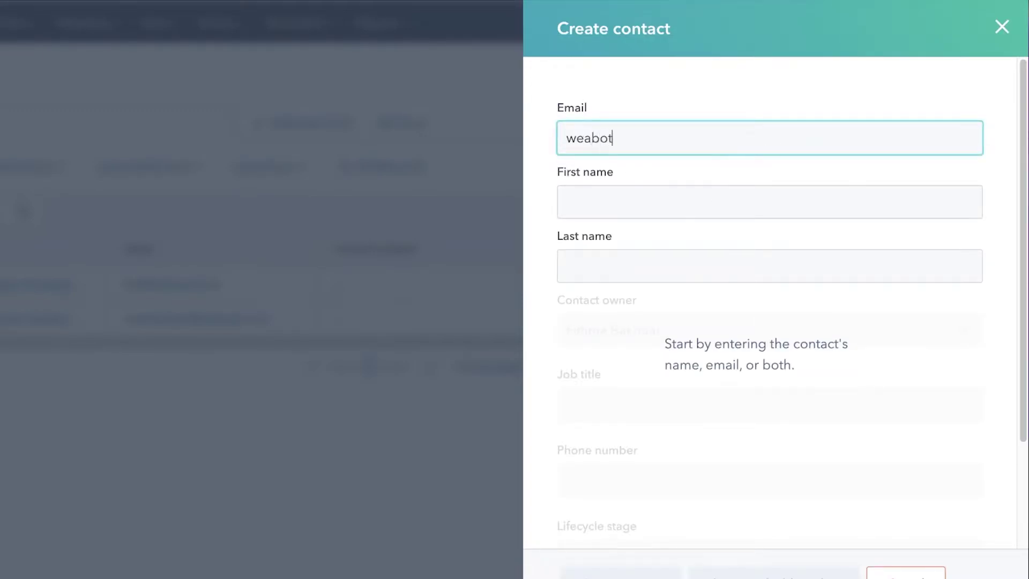
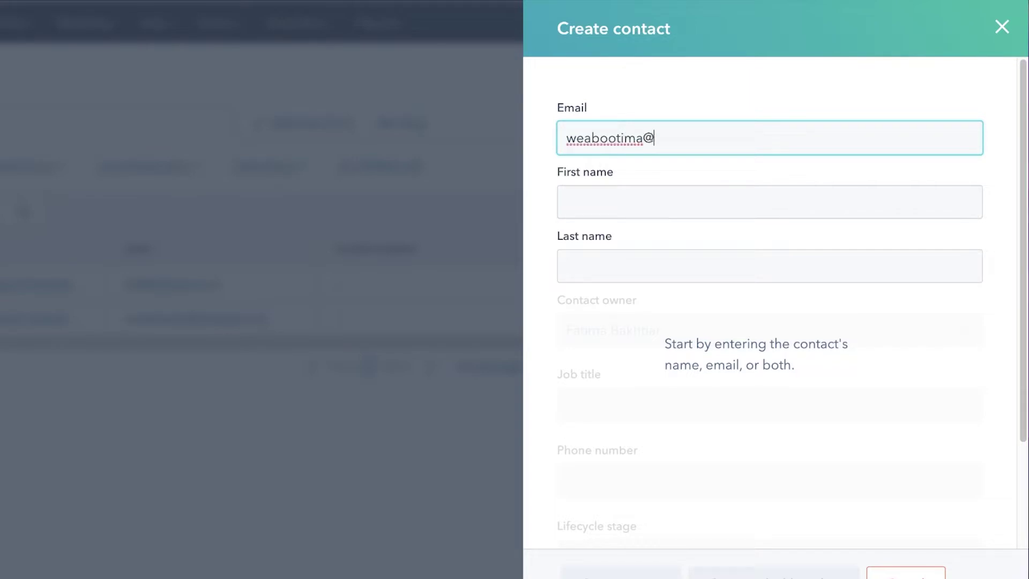
pyautogui.click(717, 190)
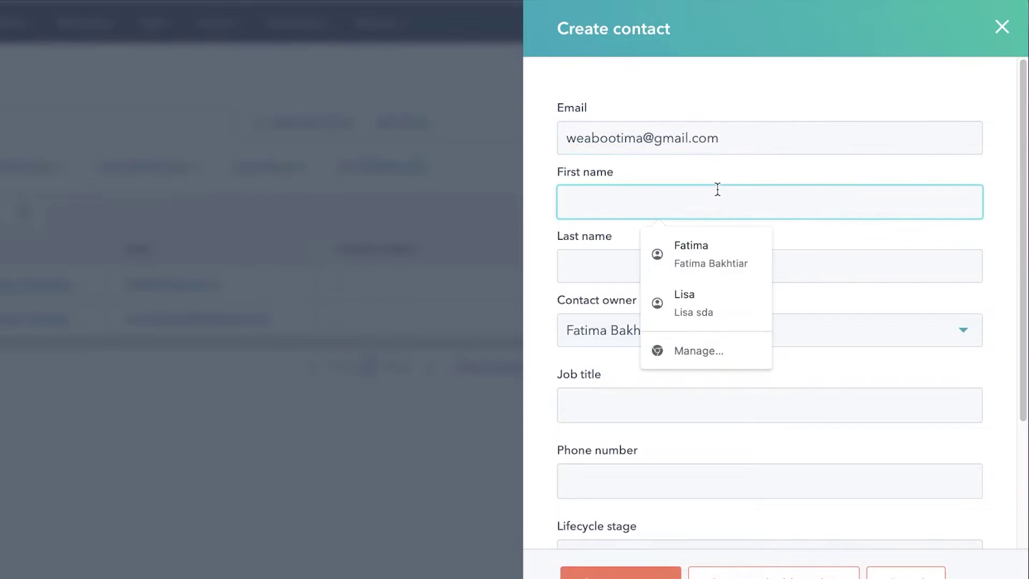
pyautogui.write('F')
pyautogui.press('BackSpace')
pyautogui.write('Jane')
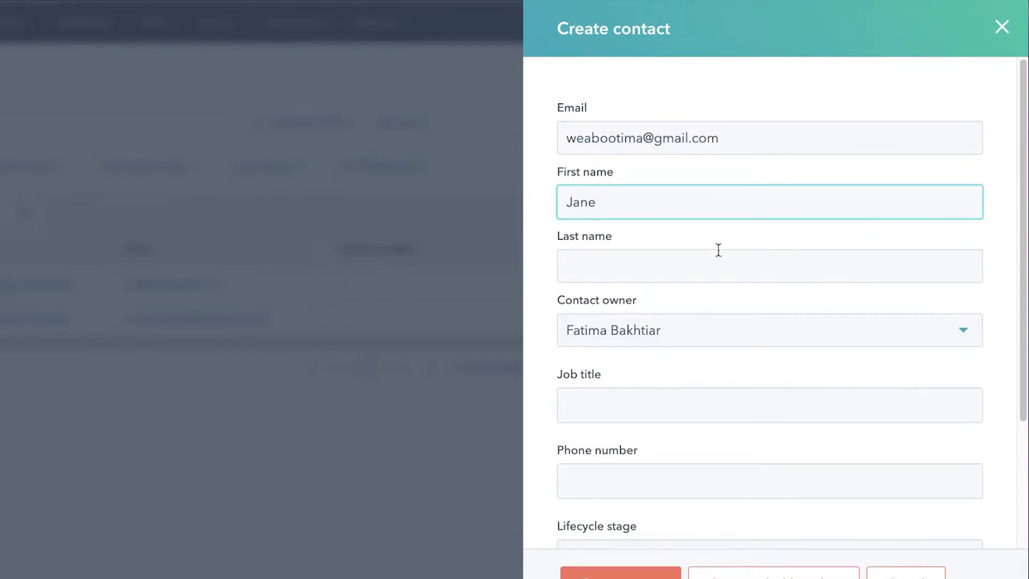
pyautogui.click(718, 252)
pyautogui.write('Doe')
# - Keep the default contact owner and begin the job title 'Clothing Supplier'
pyautogui.click(685, 330)
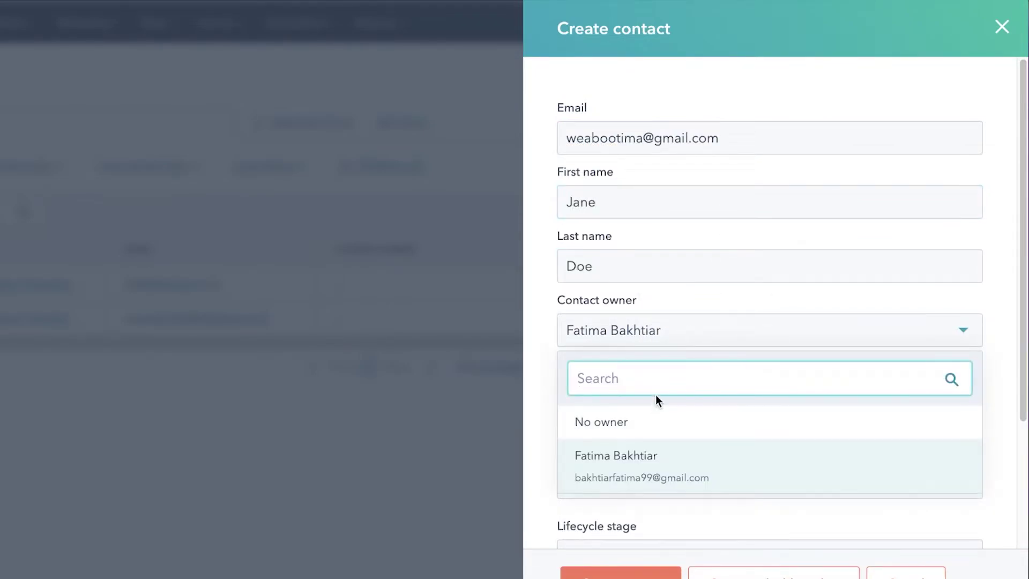
pyautogui.press('Tab')
pyautogui.scroll(-3, 646, 328)
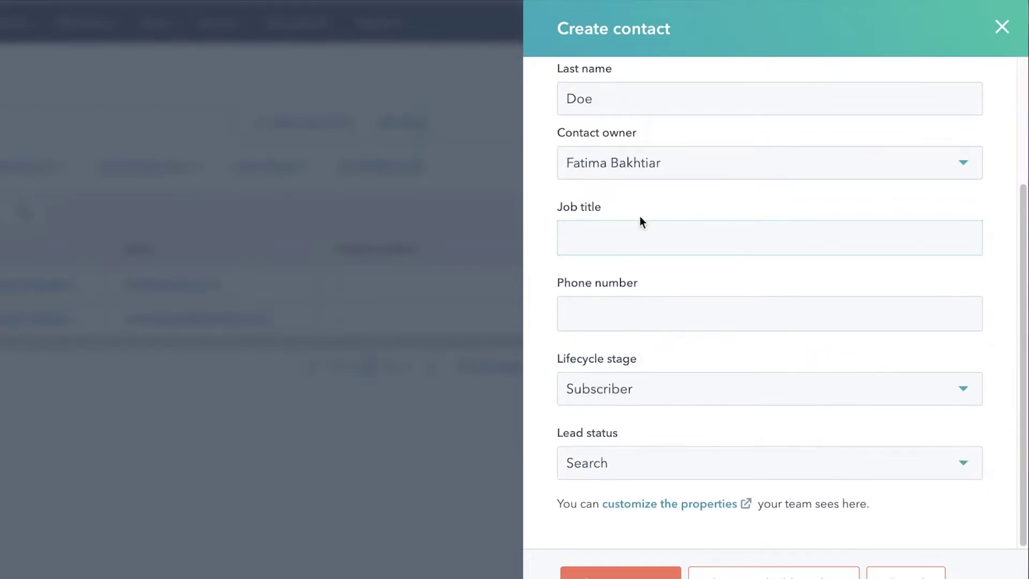
pyautogui.scroll(3, 644, 241)
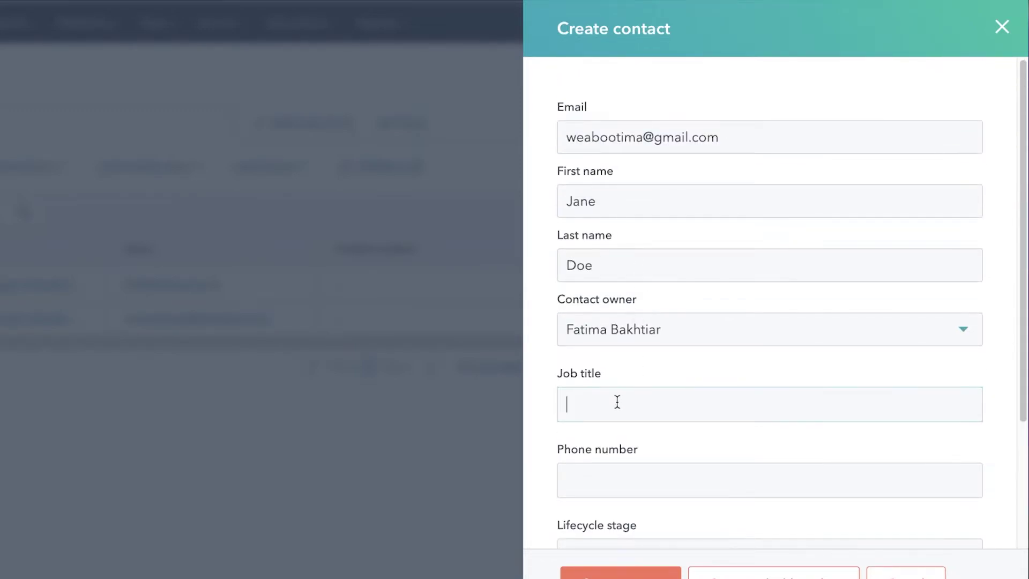
pyautogui.write('Supplier')
pyautogui.press('Home')
# - Enter the job title Clothing Supplier and dismiss the phone number entry
pyautogui.write('Clothing')
pyautogui.click(571, 485)
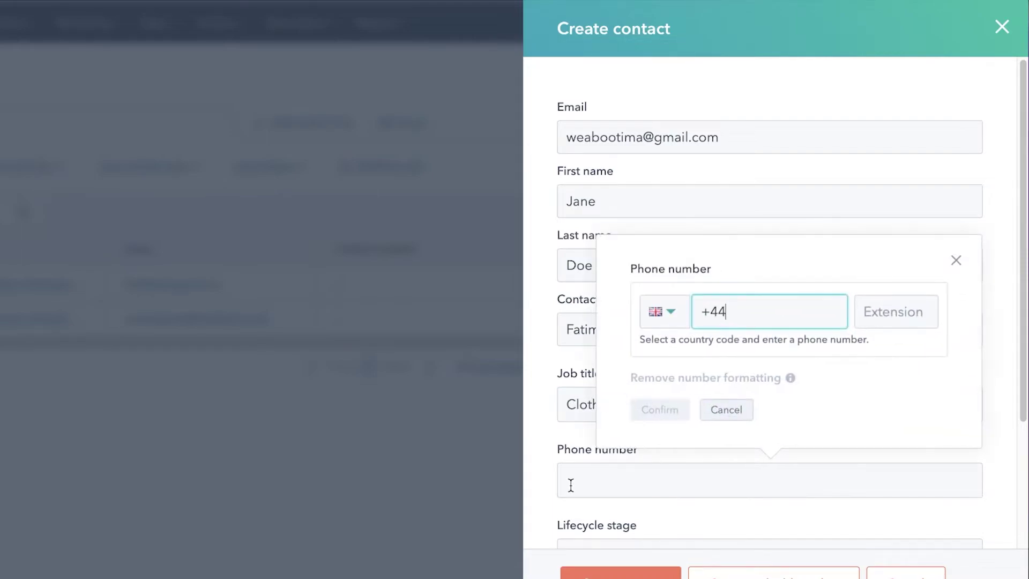
pyautogui.scroll(-3, 563, 478)
pyautogui.click(745, 343)
# - Set the contact's lifecycle stage to Other
pyautogui.click(699, 387)
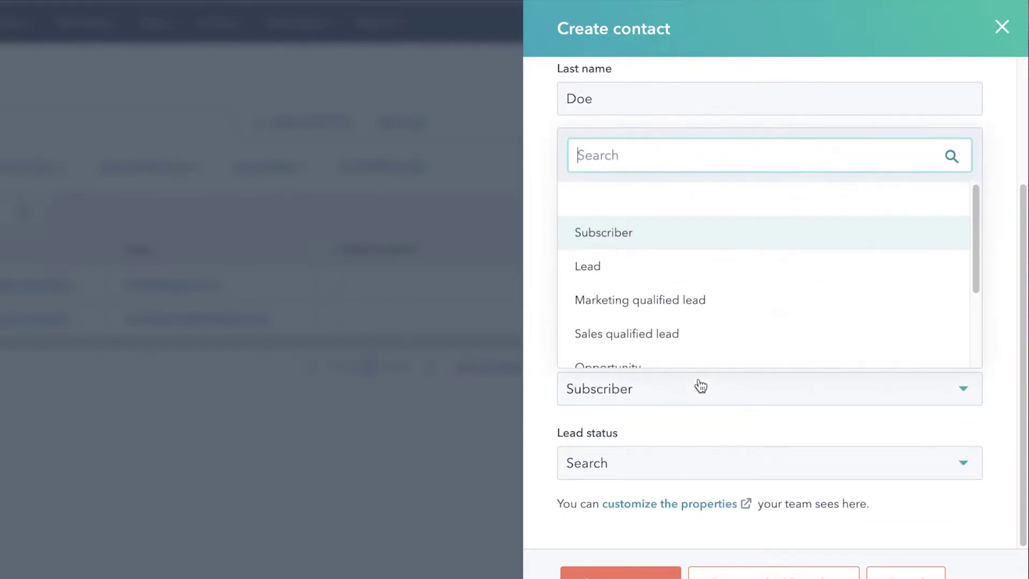
pyautogui.click(695, 392)
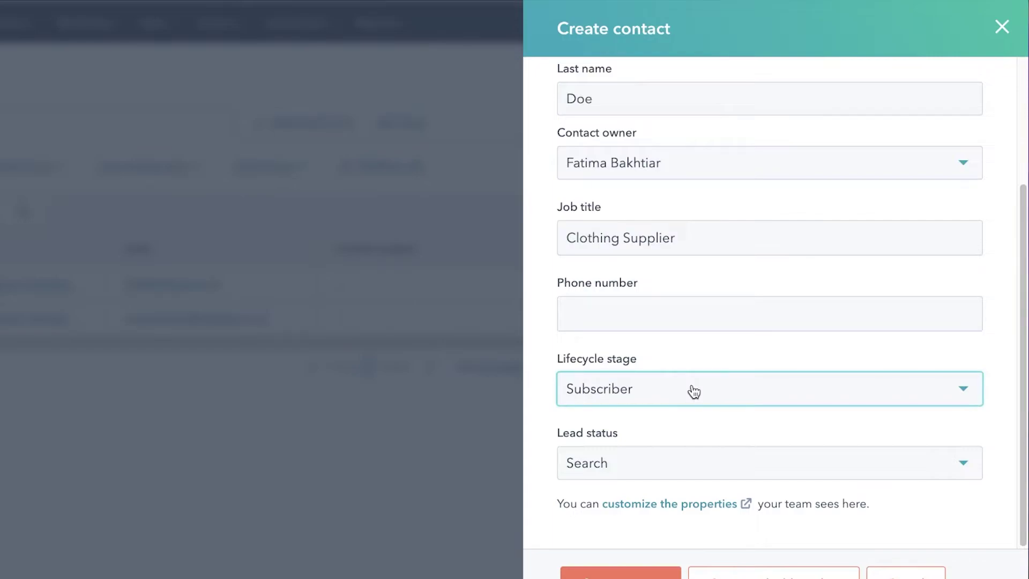
pyautogui.scroll(3, 694, 392)
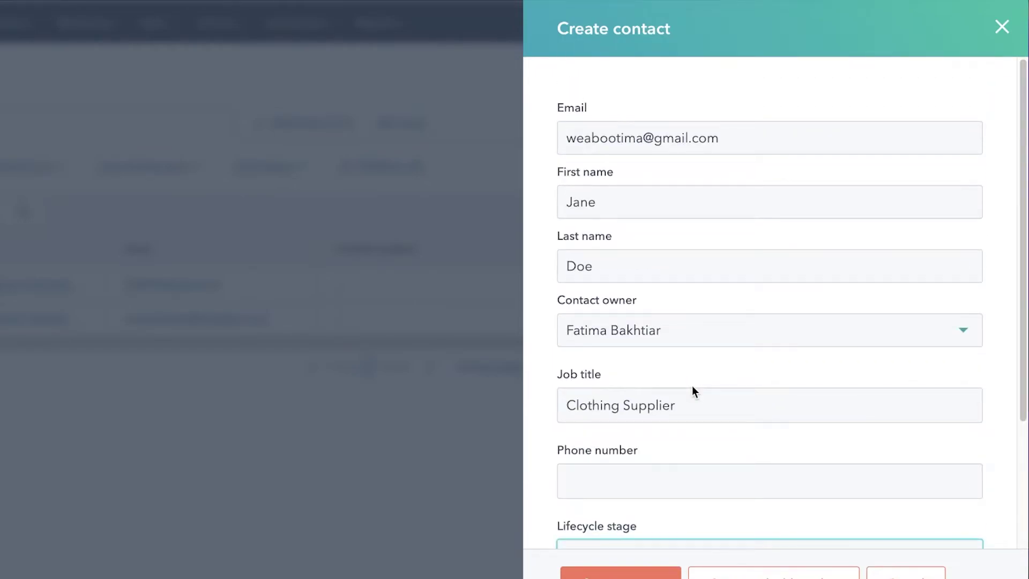
pyautogui.scroll(-3, 692, 388)
pyautogui.click(691, 393)
pyautogui.scroll(-2, 784, 248)
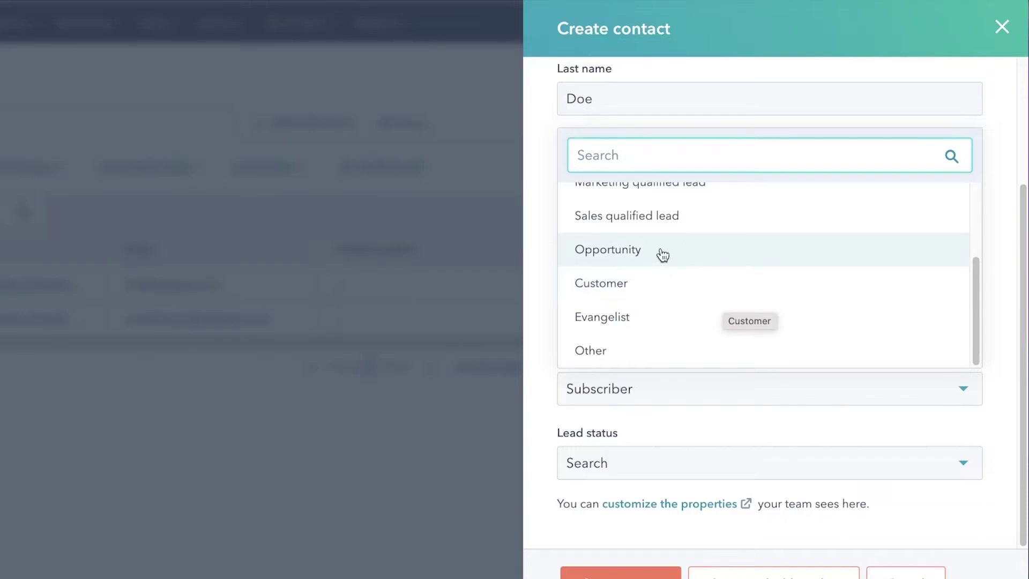
pyautogui.scroll(1, 641, 225)
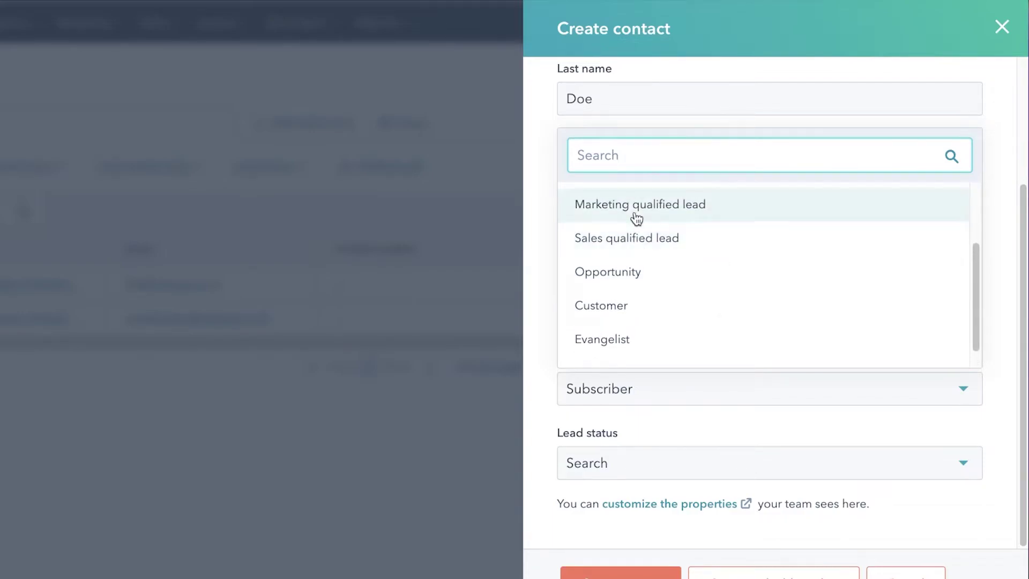
pyautogui.scroll(3, 636, 217)
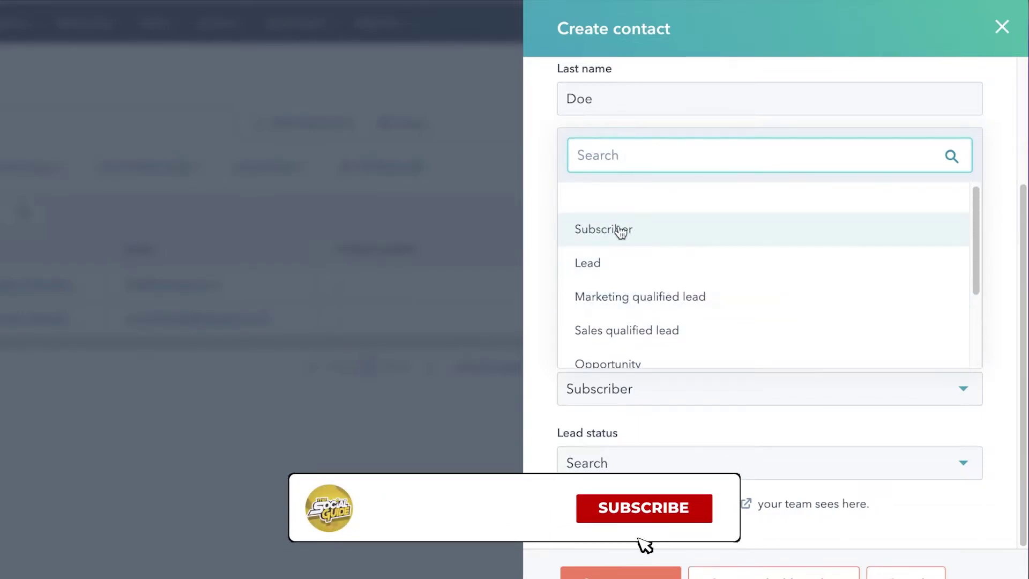
pyautogui.scroll(-3, 619, 233)
pyautogui.click(625, 351)
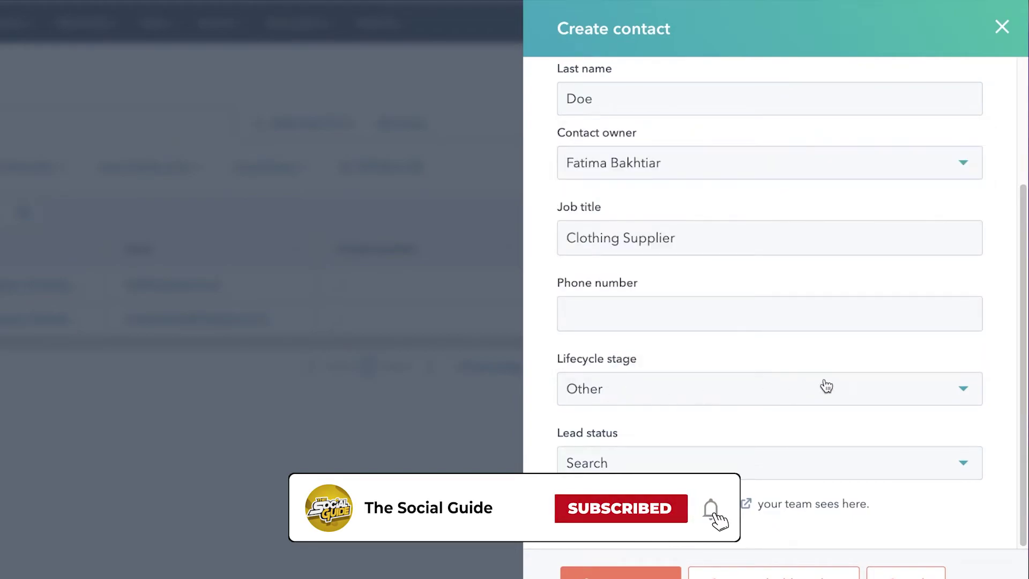
pyautogui.scroll(4, 644, 198)
pyautogui.scroll(-4, 659, 183)
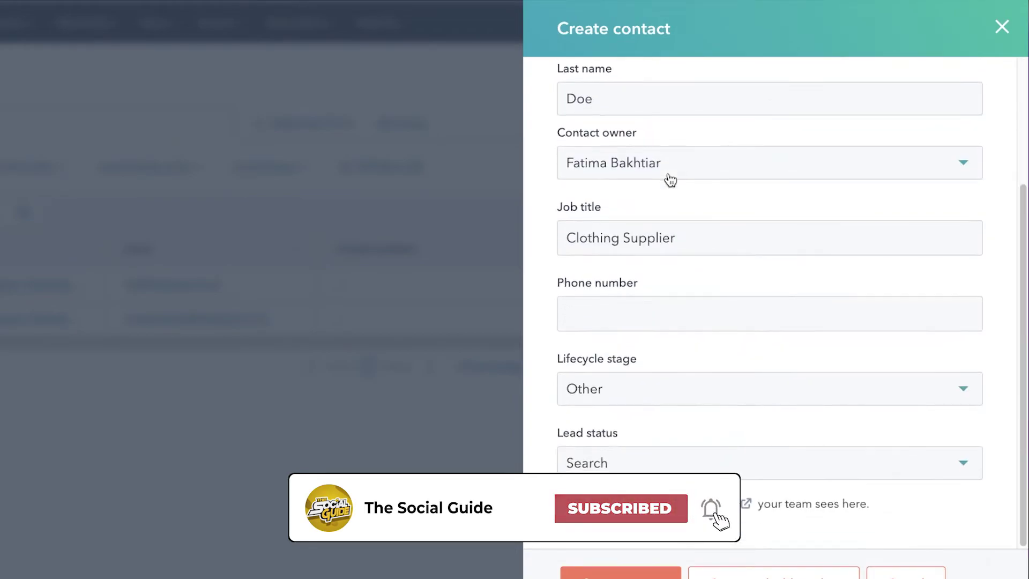
pyautogui.click(666, 395)
pyautogui.click(666, 395)
# - Set lead status to Connected, confirm lifecycle stage Other, and create the contact
pyautogui.click(637, 479)
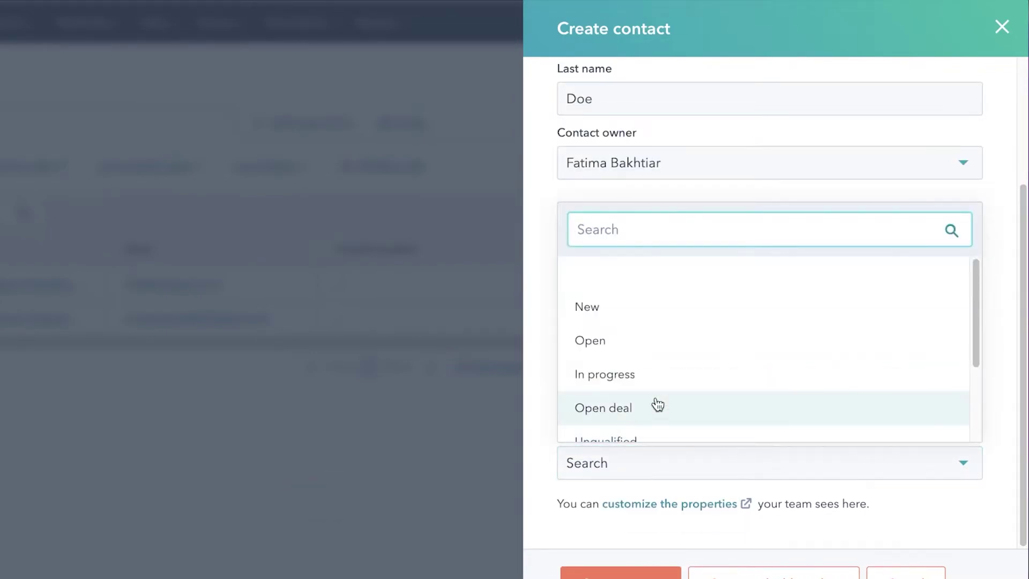
pyautogui.scroll(-3, 649, 423)
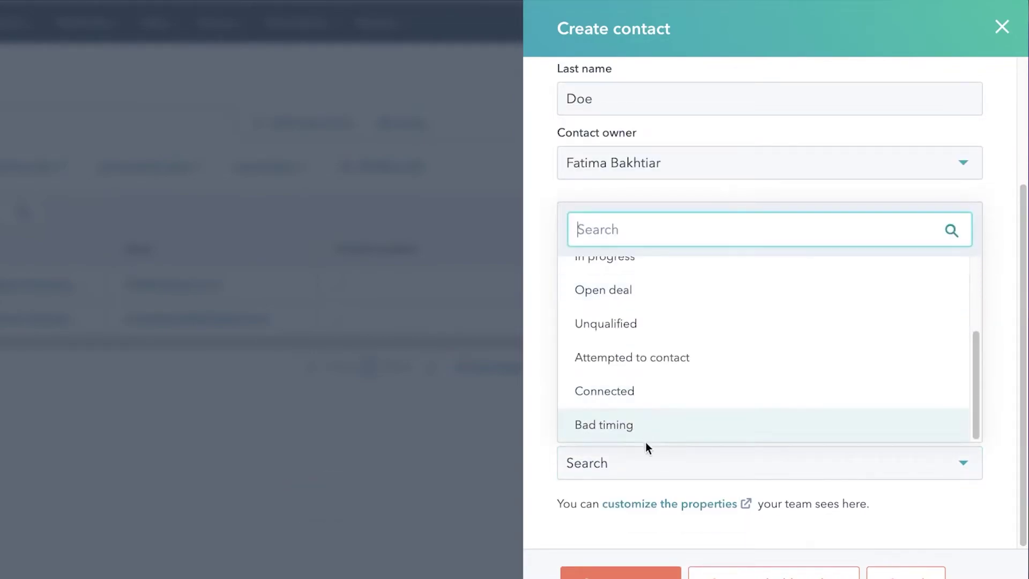
pyautogui.click(650, 405)
pyautogui.scroll(3, 640, 380)
pyautogui.scroll(-3, 649, 429)
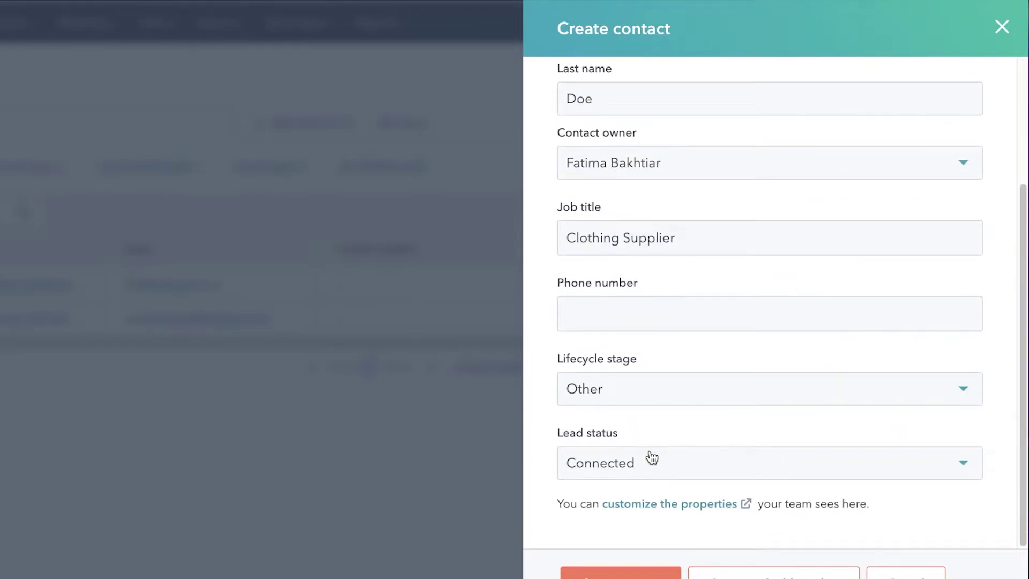
pyautogui.click(654, 382)
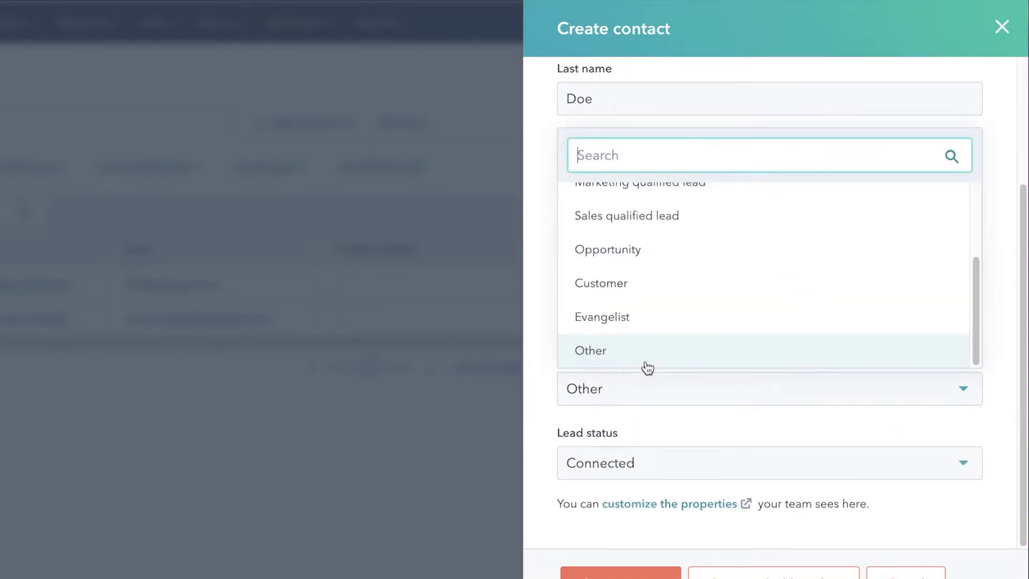
pyautogui.click(615, 358)
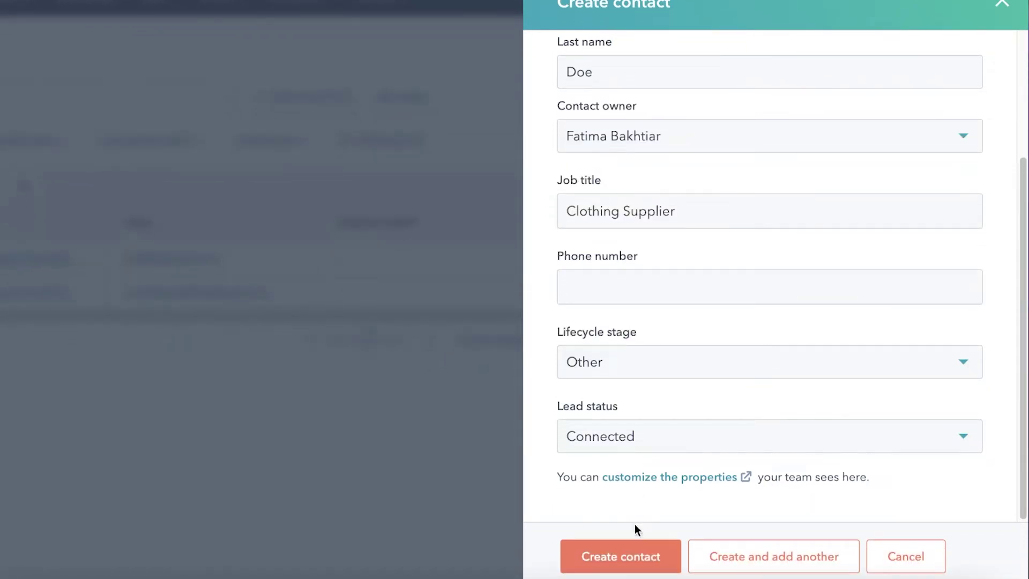
pyautogui.click(627, 558)
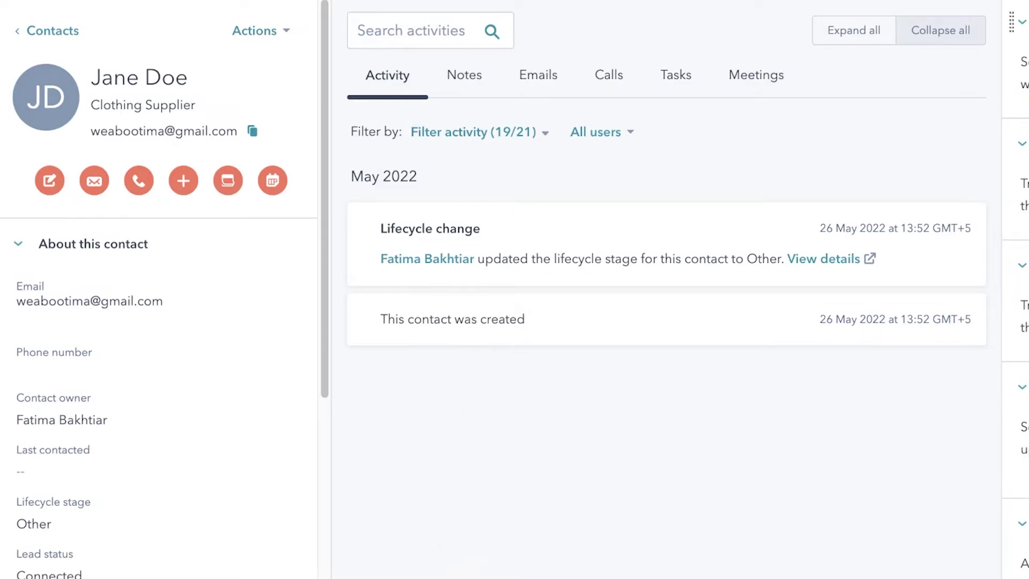
# - Browse the contact's Notes, Emails and Calls tabs, ending on the Tasks tab
pyautogui.click(462, 78)
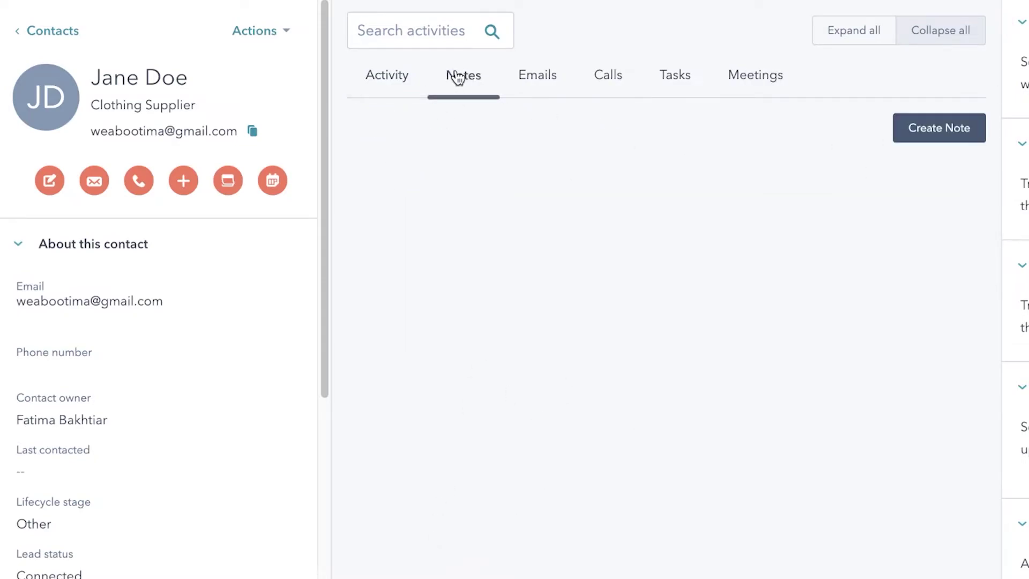
pyautogui.click(521, 90)
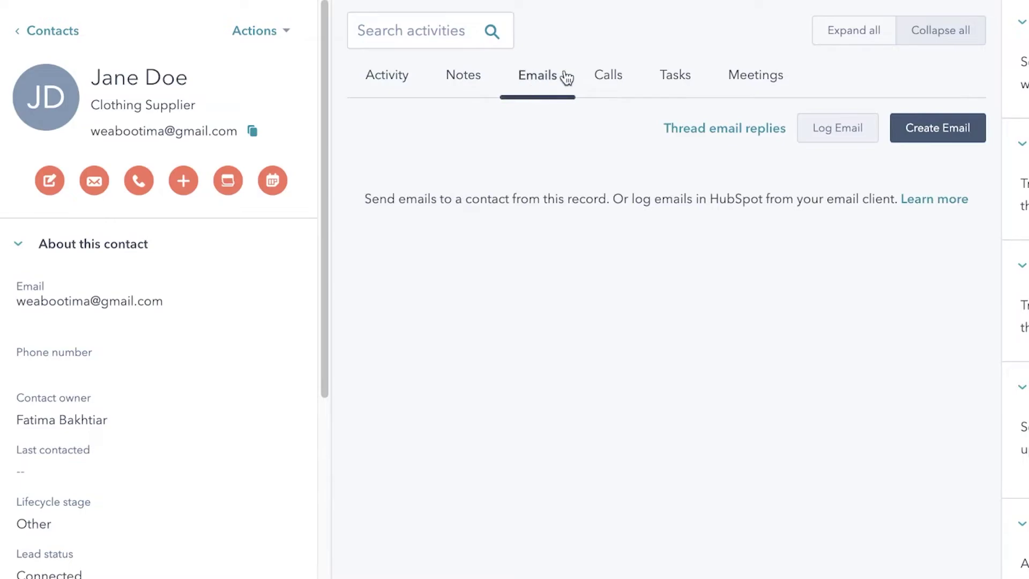
pyautogui.doubleClick(604, 71)
pyautogui.click(555, 85)
pyautogui.click(689, 77)
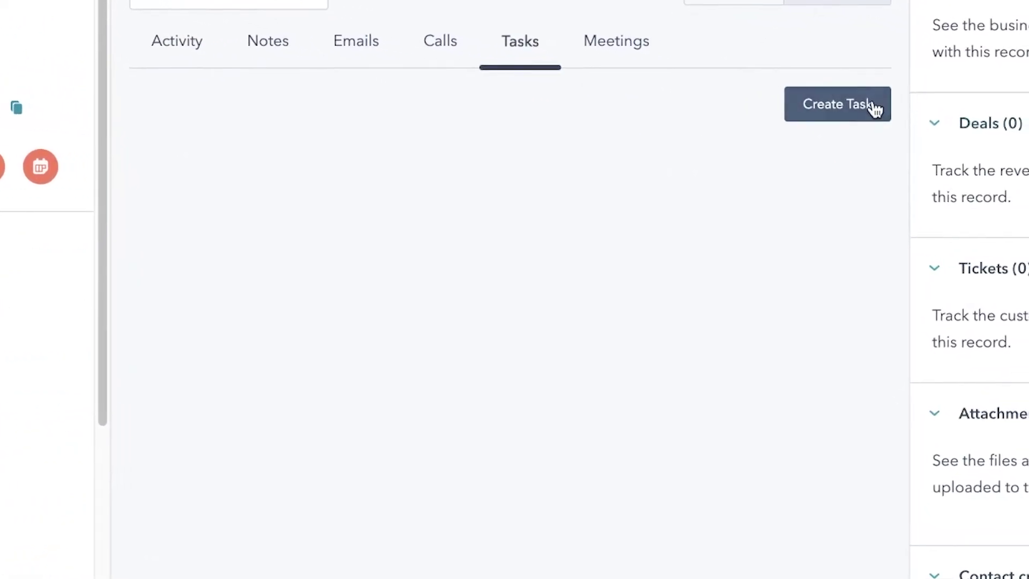
# - Start a task titled Meeting, due in 1 week (June 2), reminder 30 minutes before
pyautogui.click(956, 129)
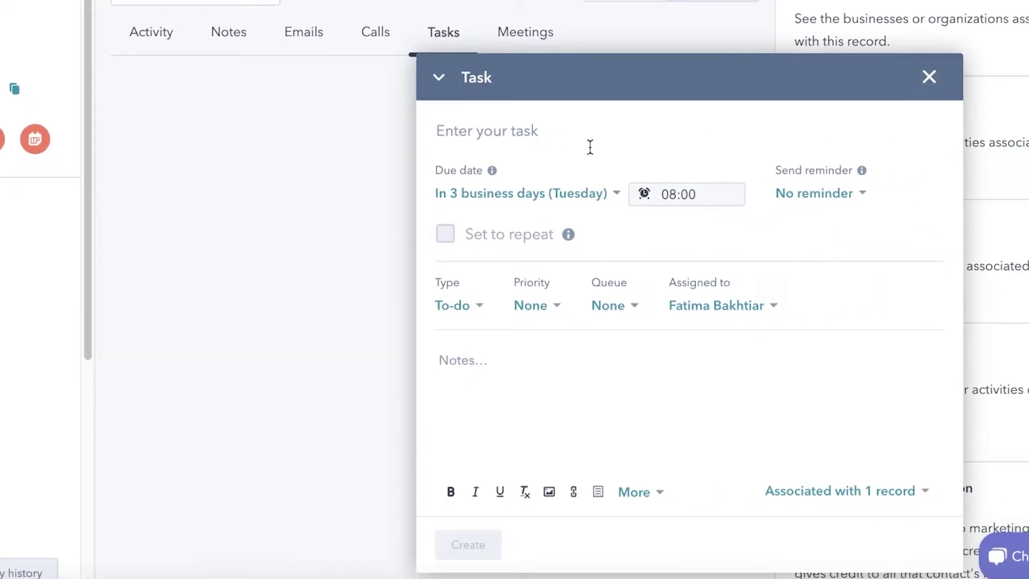
pyautogui.write('A')
pyautogui.press('BackSpace')
pyautogui.write('Meeting')
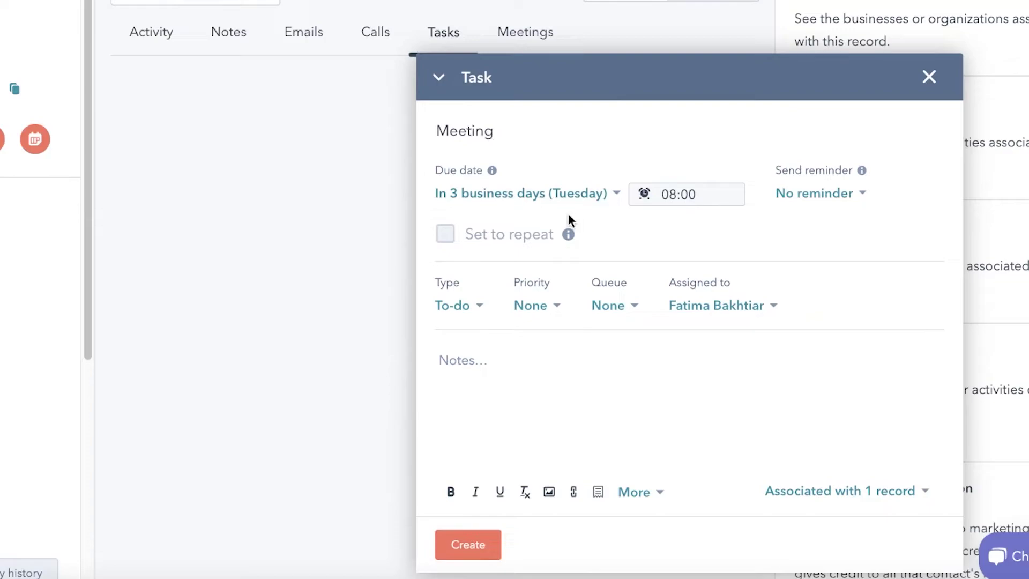
pyautogui.click(557, 193)
pyautogui.click(517, 328)
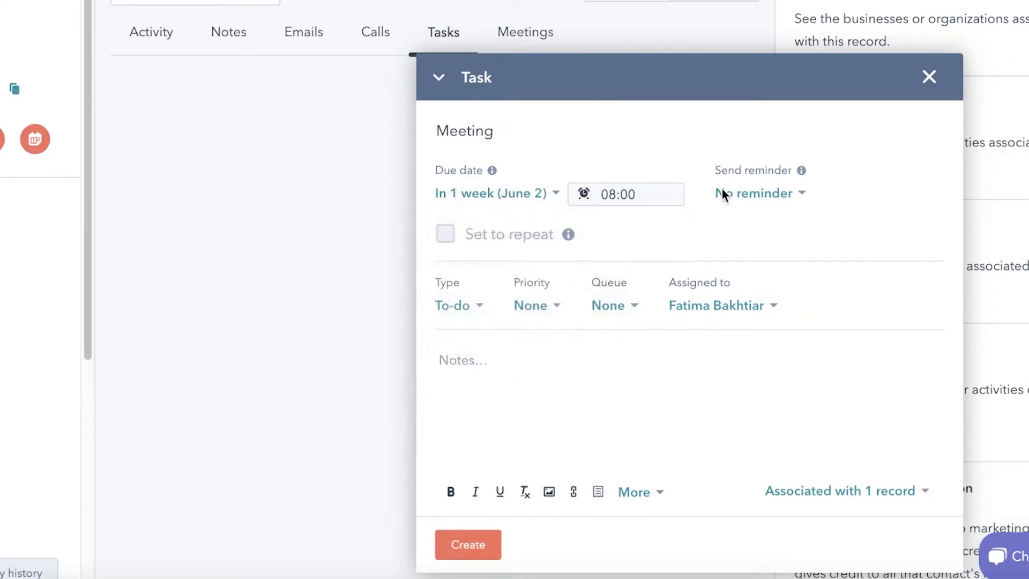
pyautogui.click(743, 201)
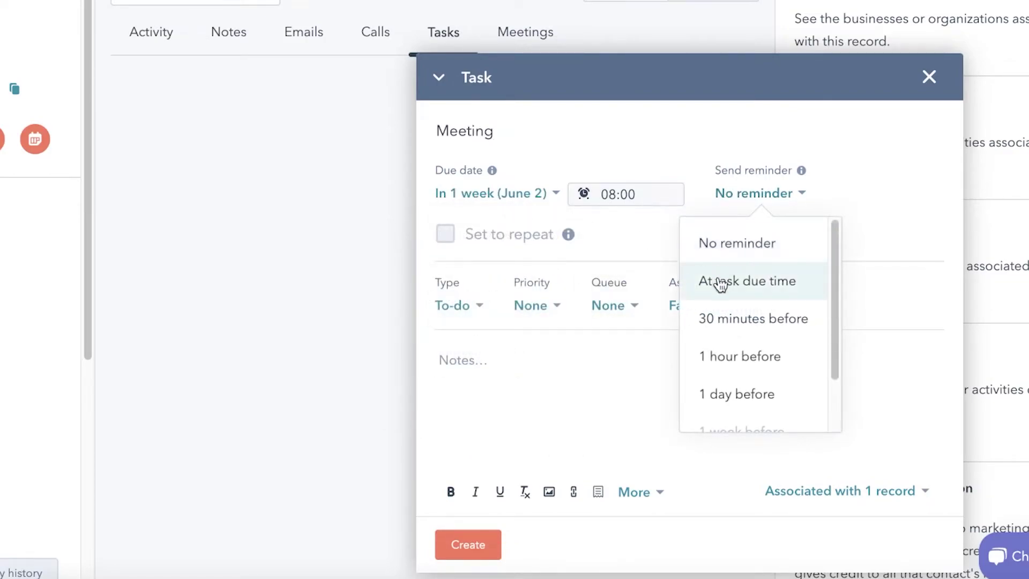
pyautogui.click(715, 322)
# - Make the task a Low-priority Call, leaving queue and assignee unchanged, and save it
pyautogui.click(475, 316)
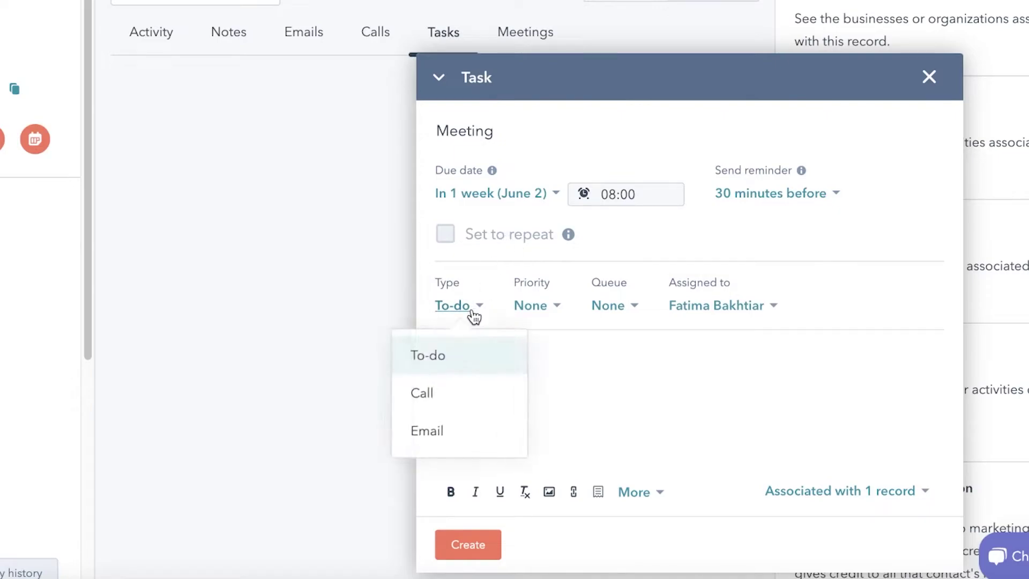
pyautogui.click(460, 387)
pyautogui.click(522, 311)
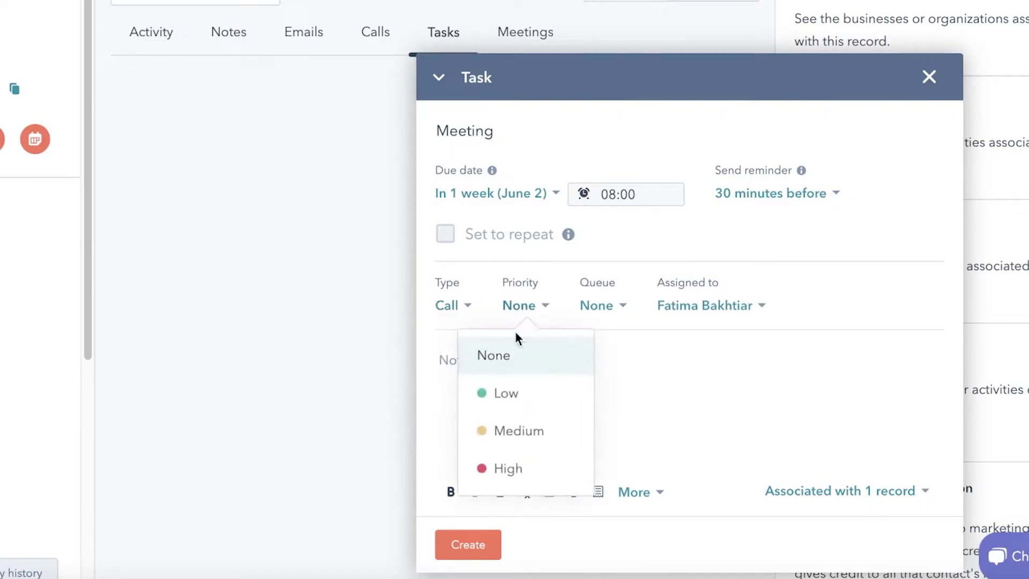
pyautogui.click(496, 394)
pyautogui.click(618, 322)
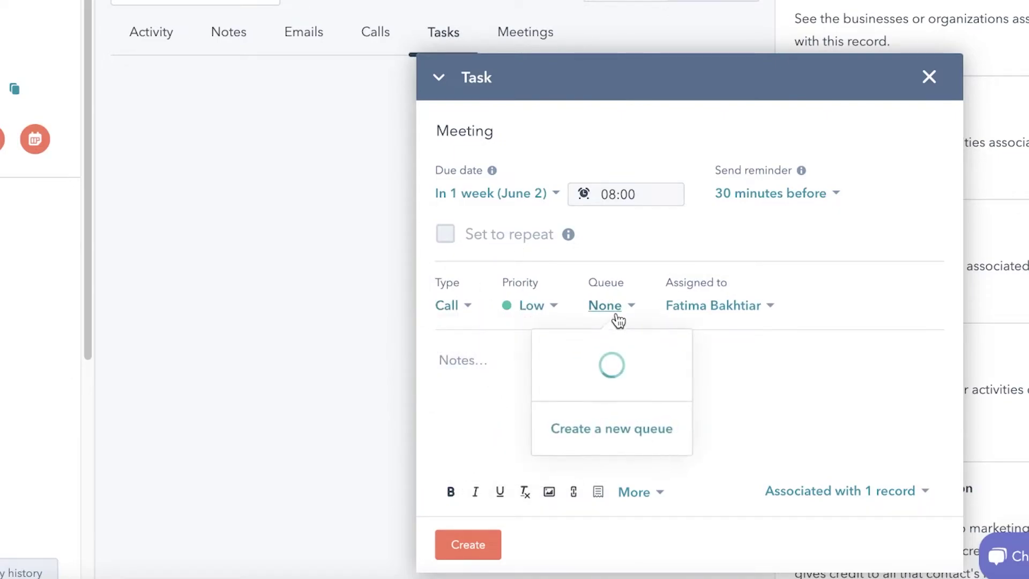
pyautogui.click(705, 304)
pyautogui.click(699, 316)
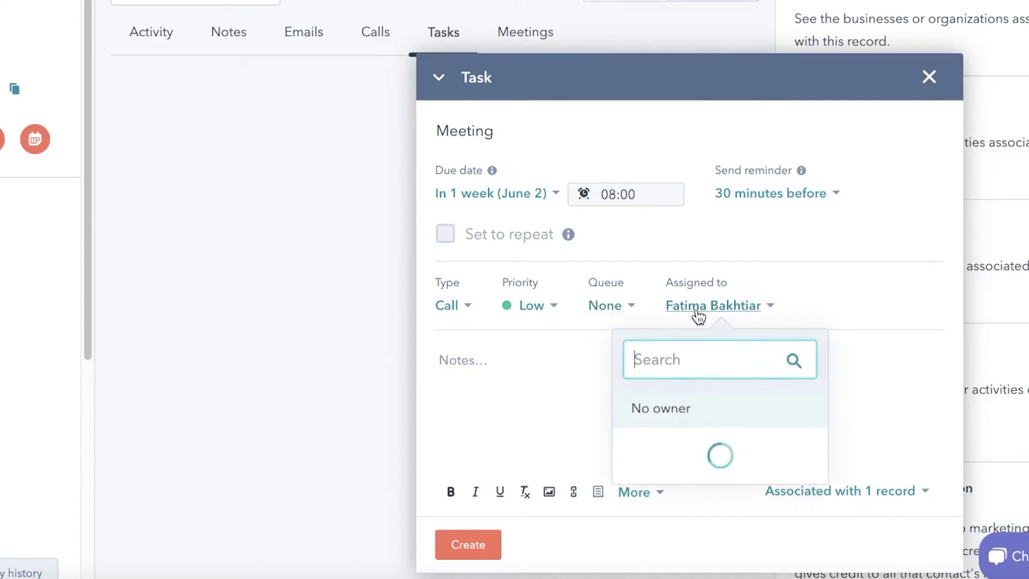
pyautogui.click(792, 231)
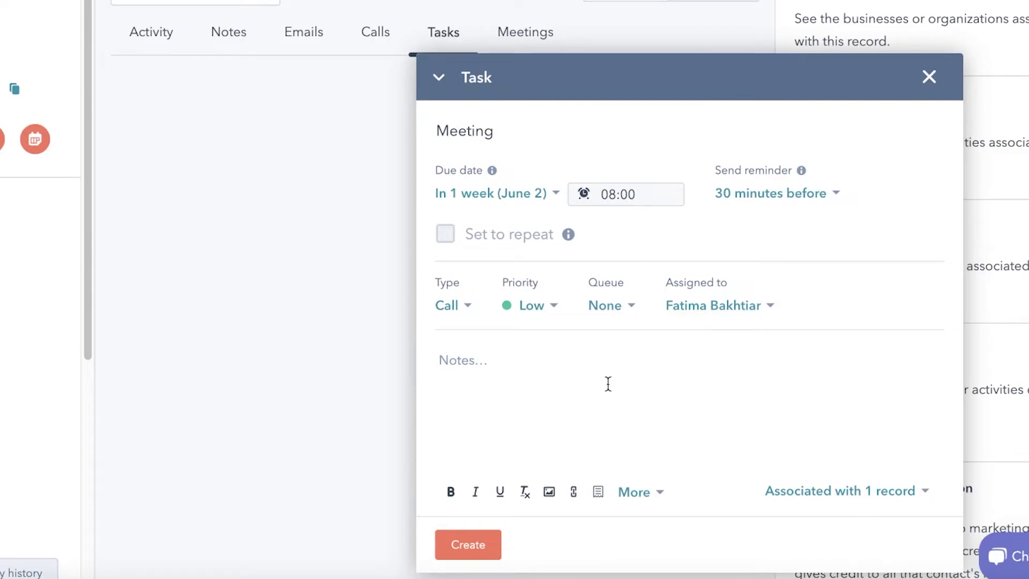
pyautogui.click(528, 473)
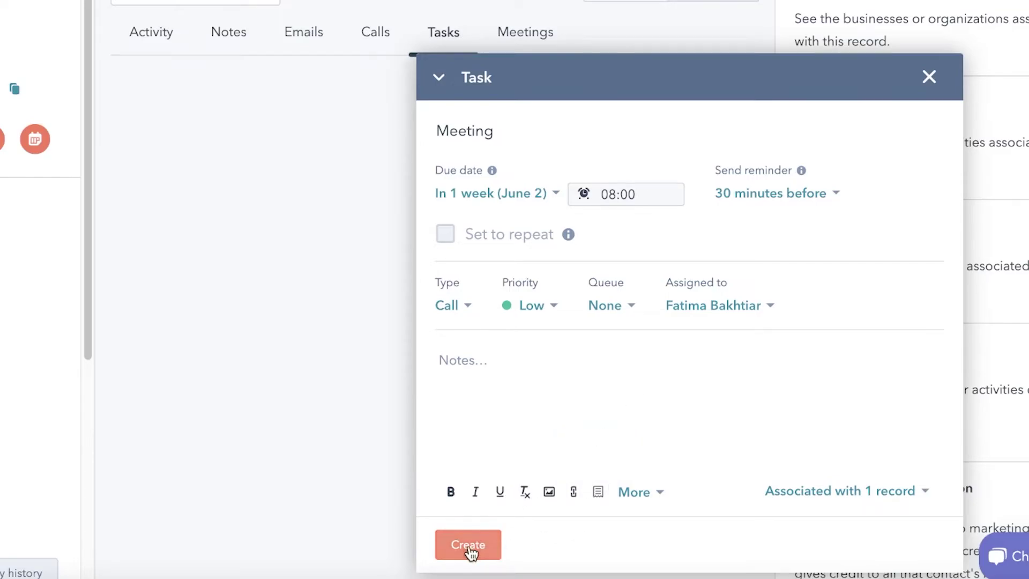
pyautogui.press('Escape')
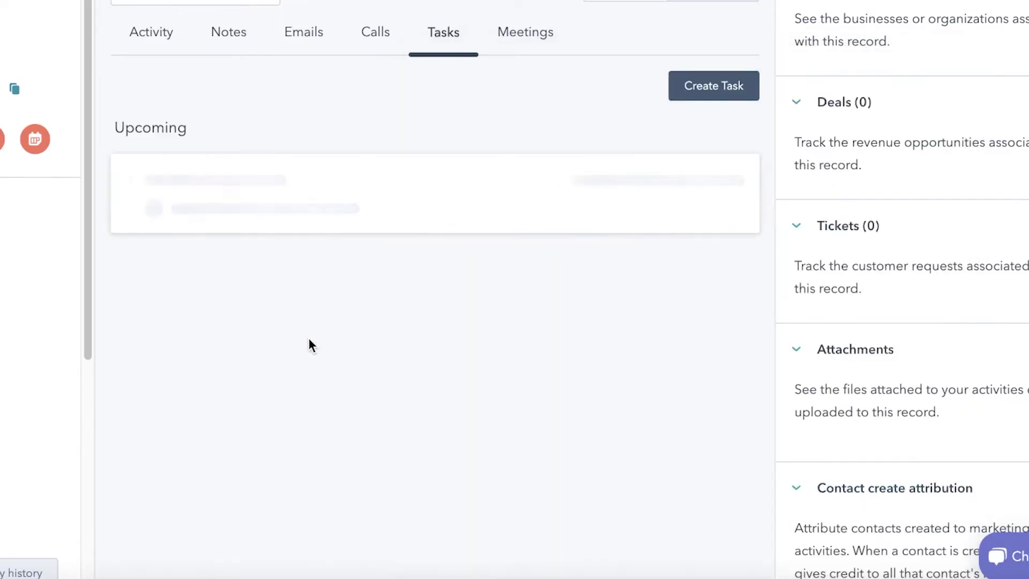
# - Check the contact's Meetings tab, then return to its activity feed
pyautogui.click(534, 33)
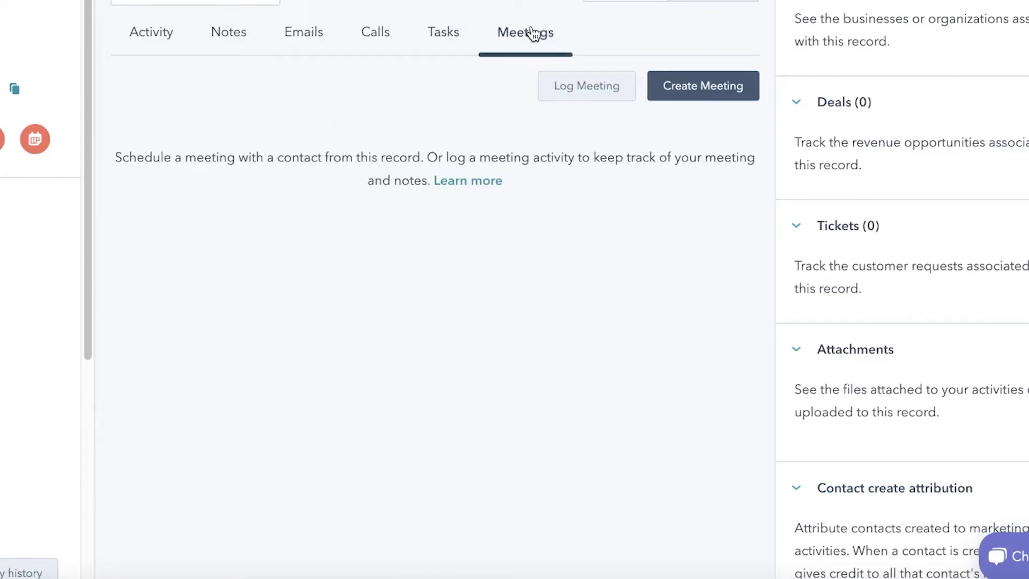
pyautogui.click(151, 31)
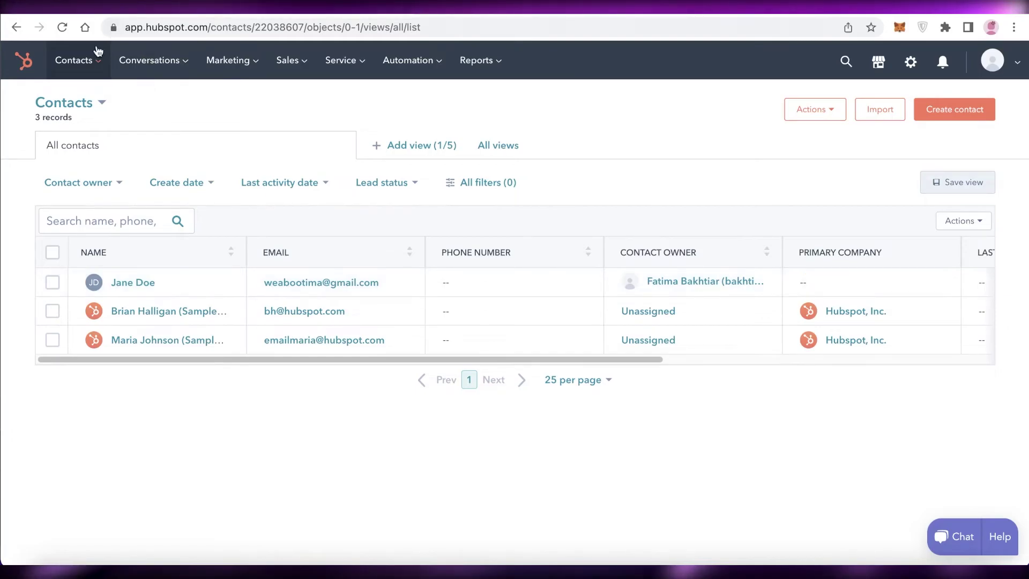
# - Open the Companies list and back out of creating a new company without saving
pyautogui.moveTo(80, 64)
pyautogui.click(95, 138)
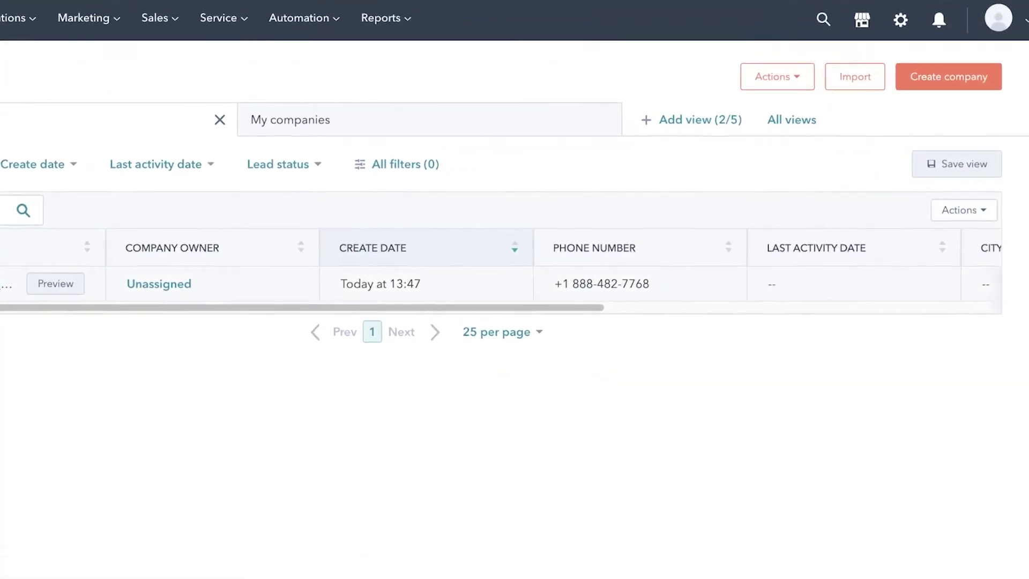
pyautogui.click(963, 49)
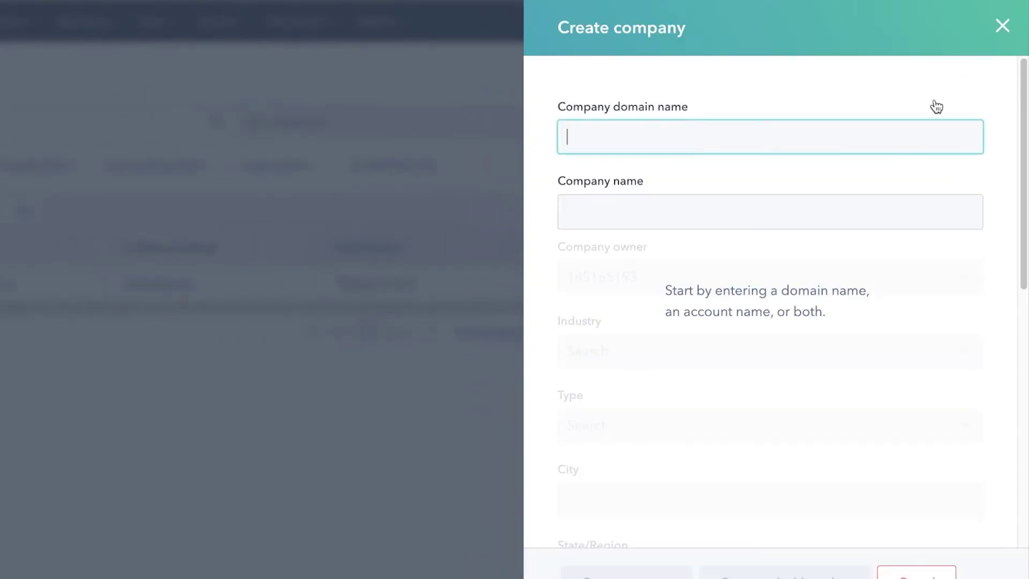
pyautogui.click(1002, 26)
pyautogui.click(74, 29)
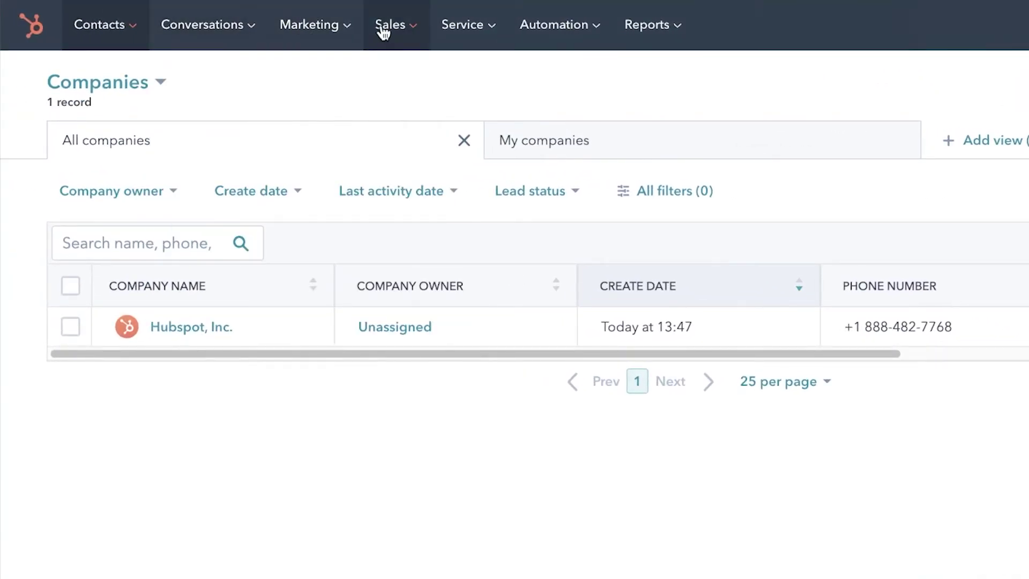
# - Open Marketing > Email, start free marketing email, and dismiss the send-your-first-email prompt
pyautogui.moveTo(255, 43)
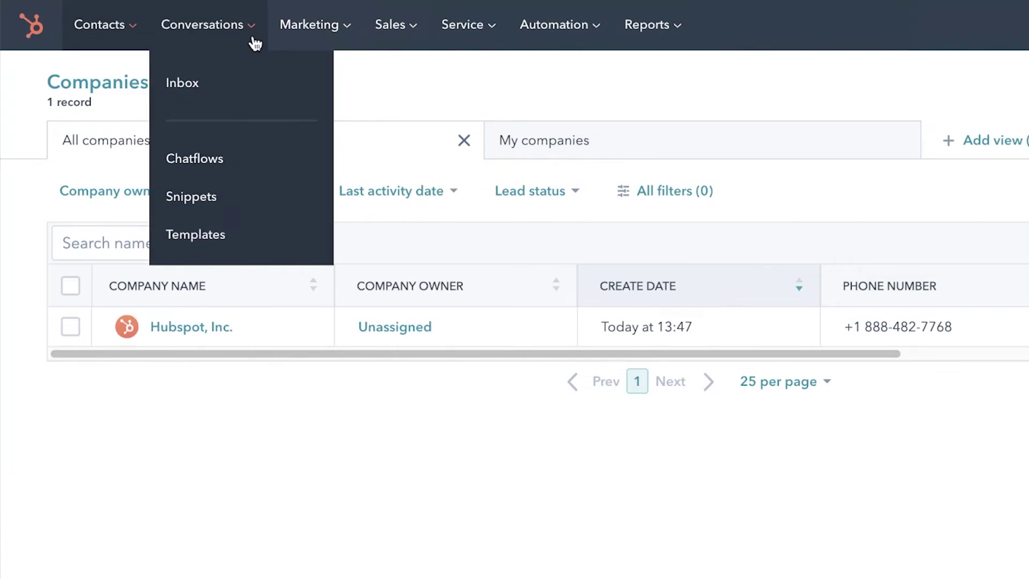
pyautogui.moveTo(357, 22)
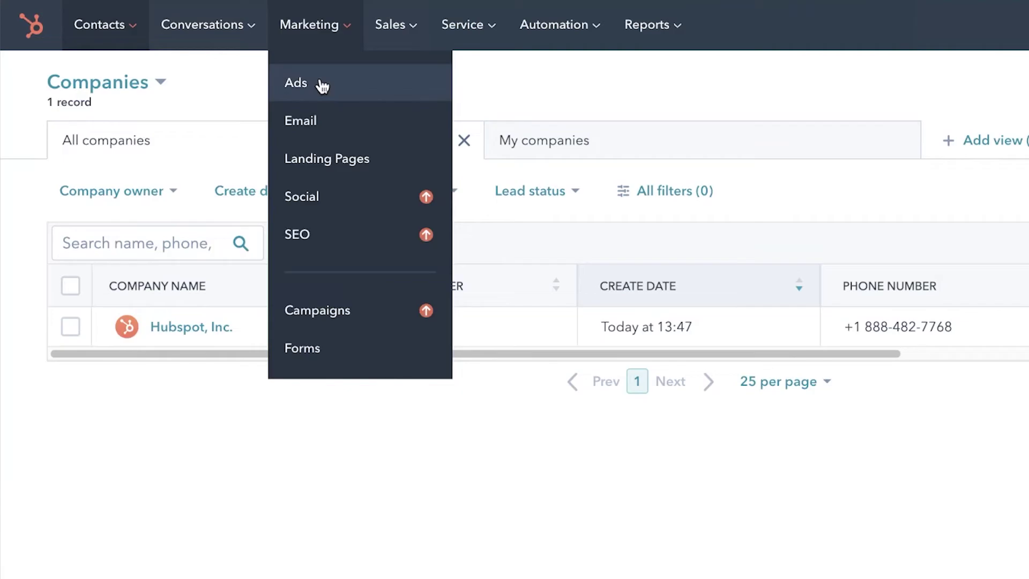
pyautogui.click(310, 121)
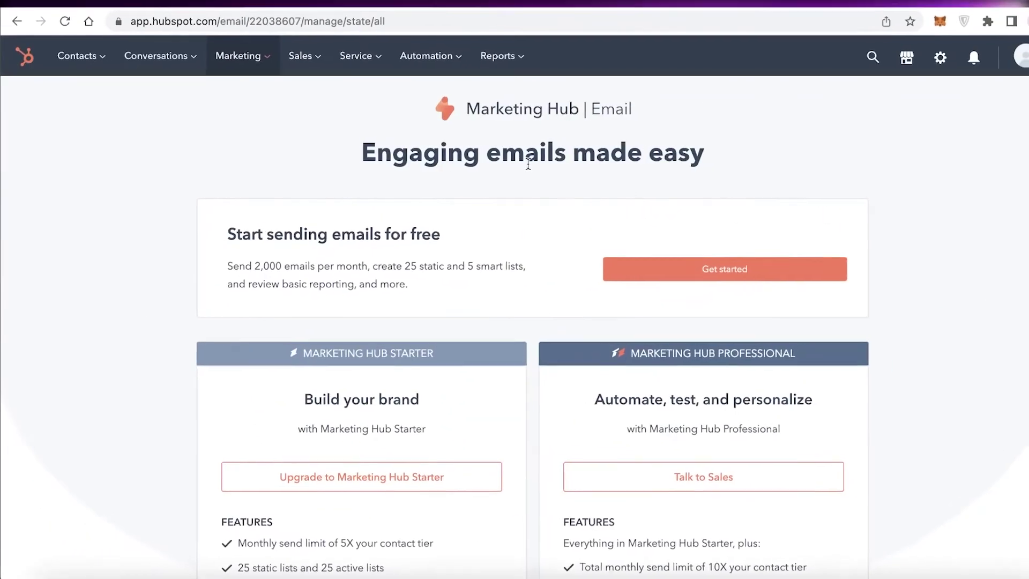
pyautogui.click(681, 268)
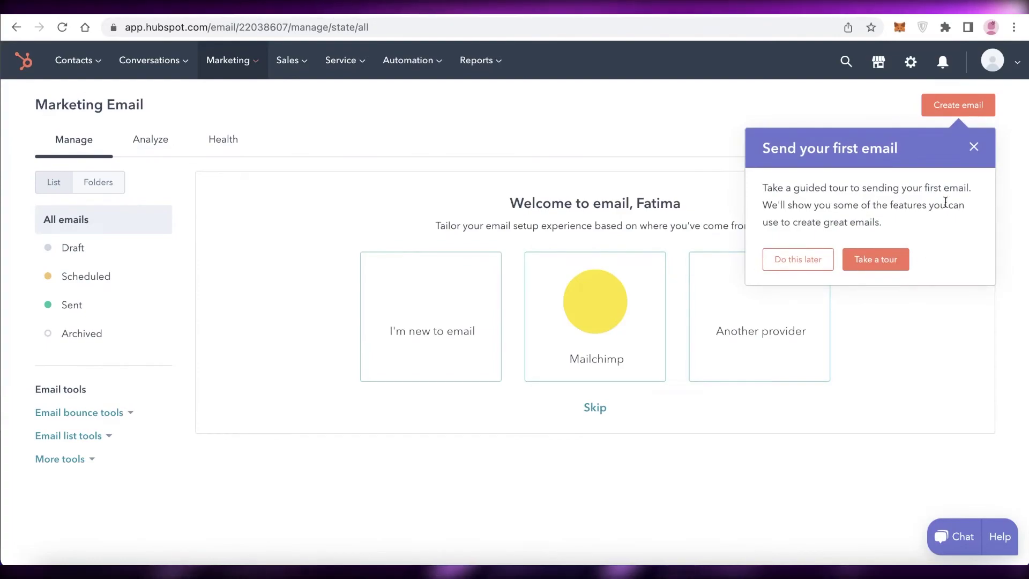
pyautogui.click(974, 146)
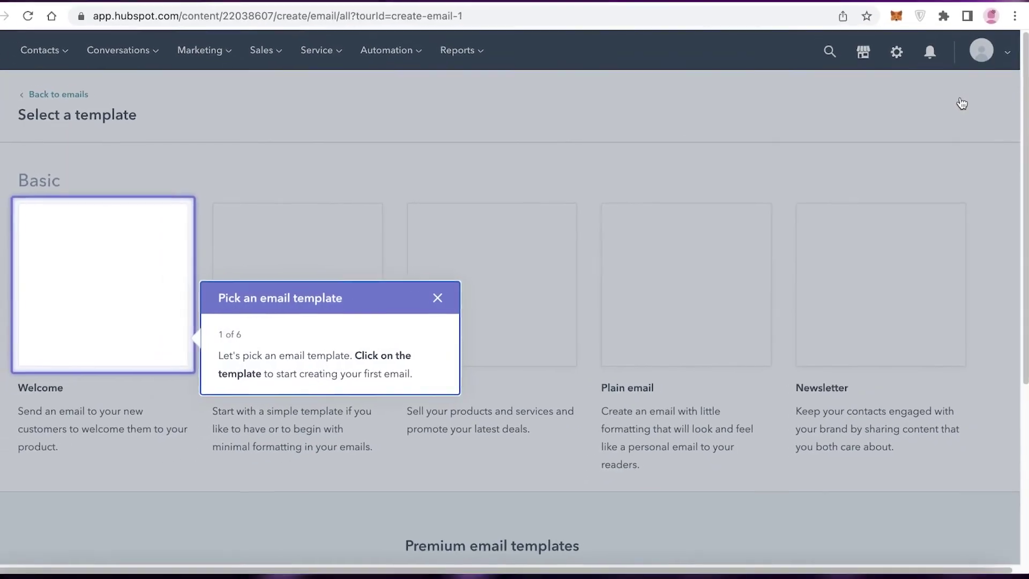
# - Close the template tour and base a new email on the Promotion template
pyautogui.click(438, 298)
pyautogui.click(420, 148)
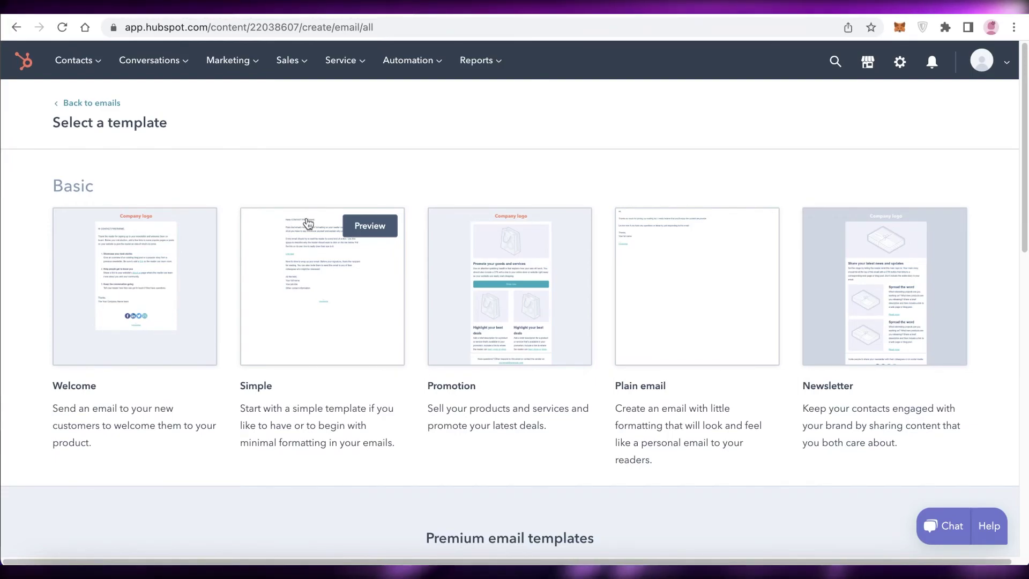
pyautogui.scroll(-3, 308, 222)
pyautogui.scroll(3, 667, 190)
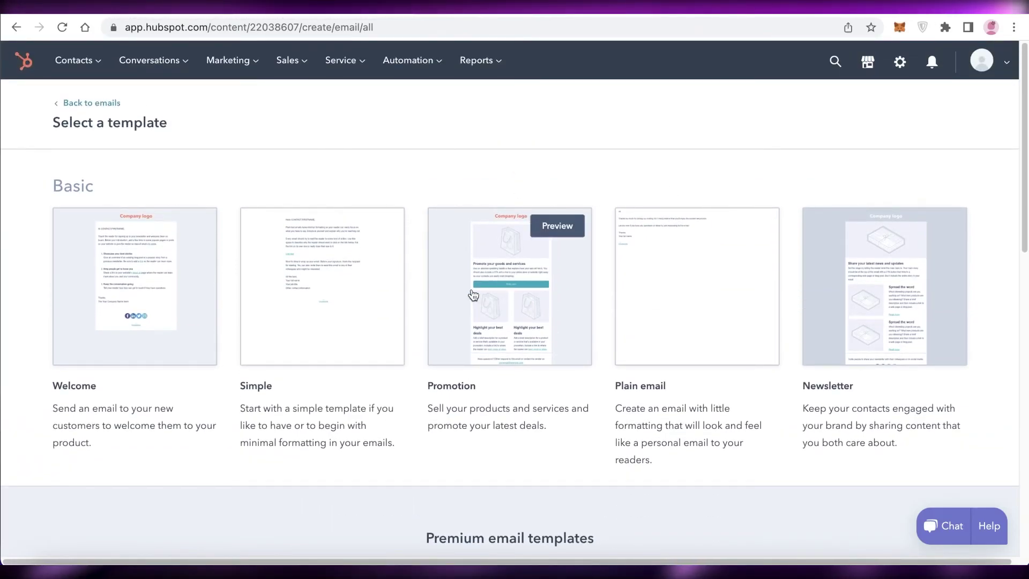
pyautogui.click(550, 225)
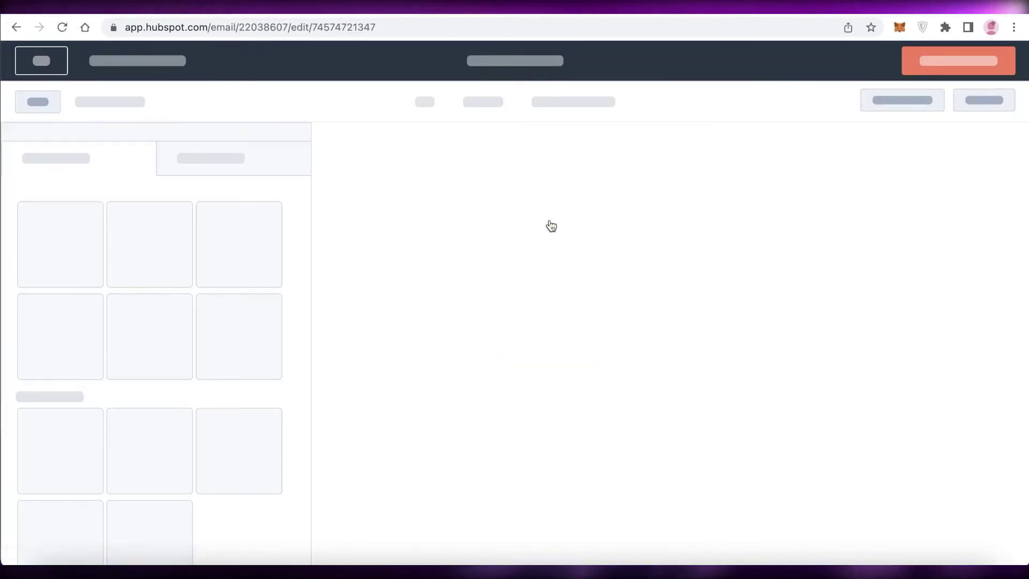
# - Leave the email editor, keeping the draft saved in the Marketing Email list
pyautogui.click(39, 71)
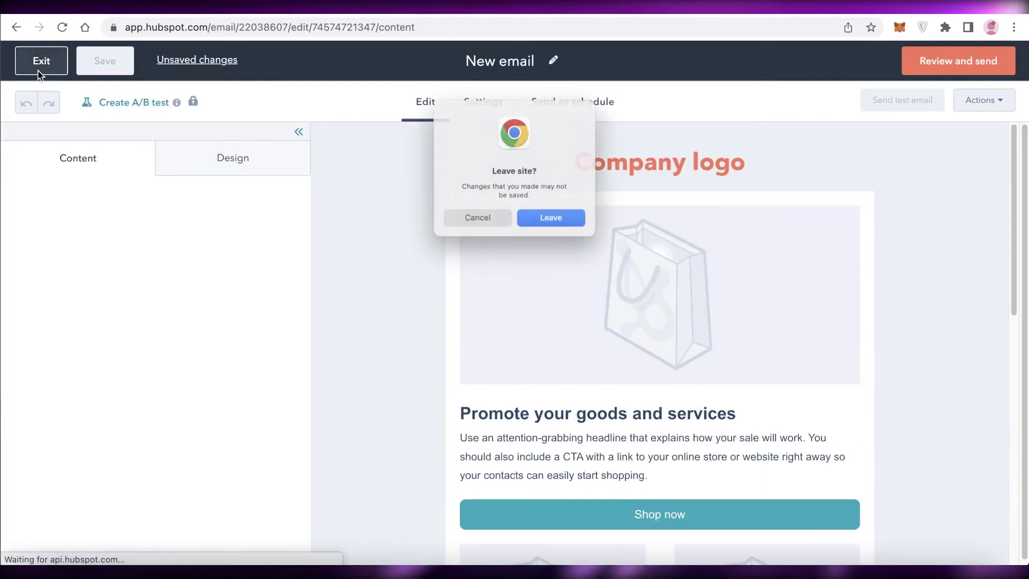
pyautogui.click(460, 211)
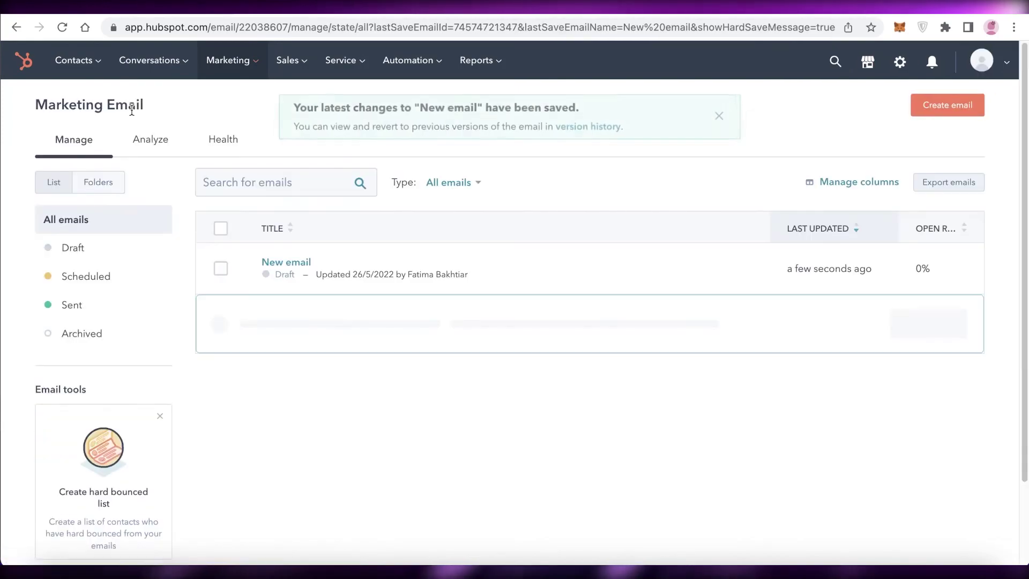
pyautogui.click(730, 116)
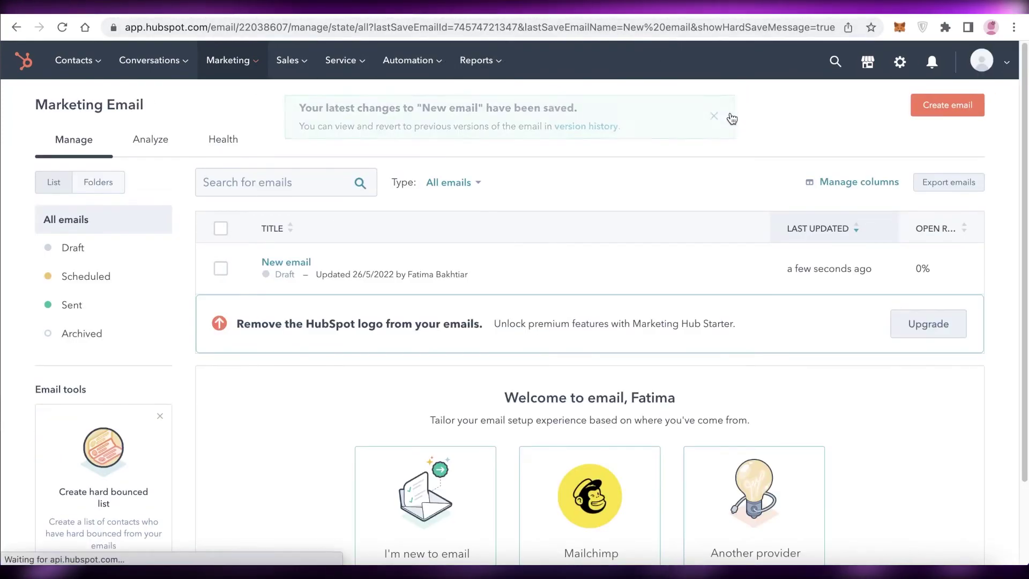
pyautogui.scroll(-3, 529, 101)
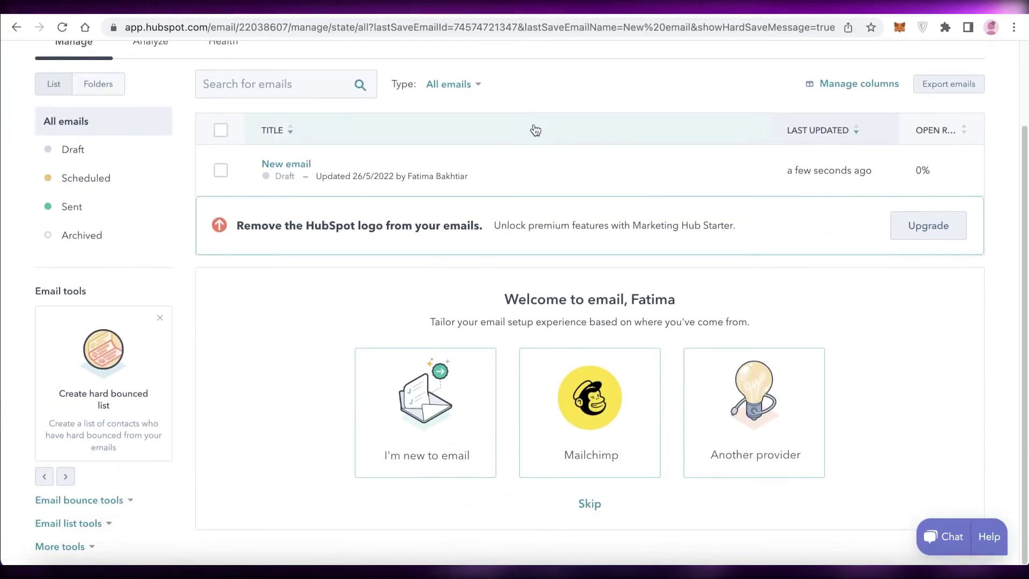
pyautogui.scroll(3, 350, 245)
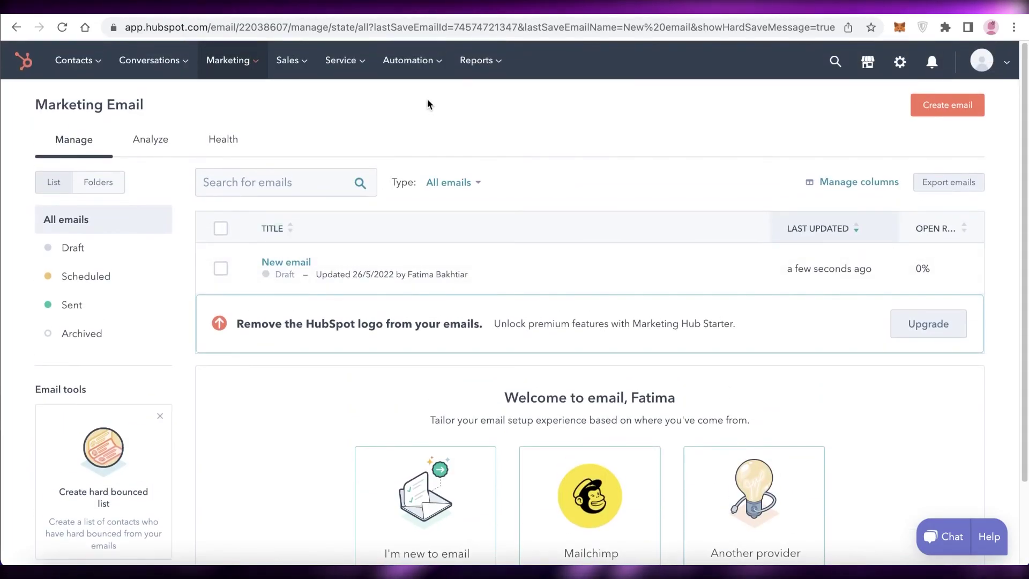
# - Visit Analytics Tools, then the Dashboards library, dismissing its welcome message and account menu
pyautogui.moveTo(487, 74)
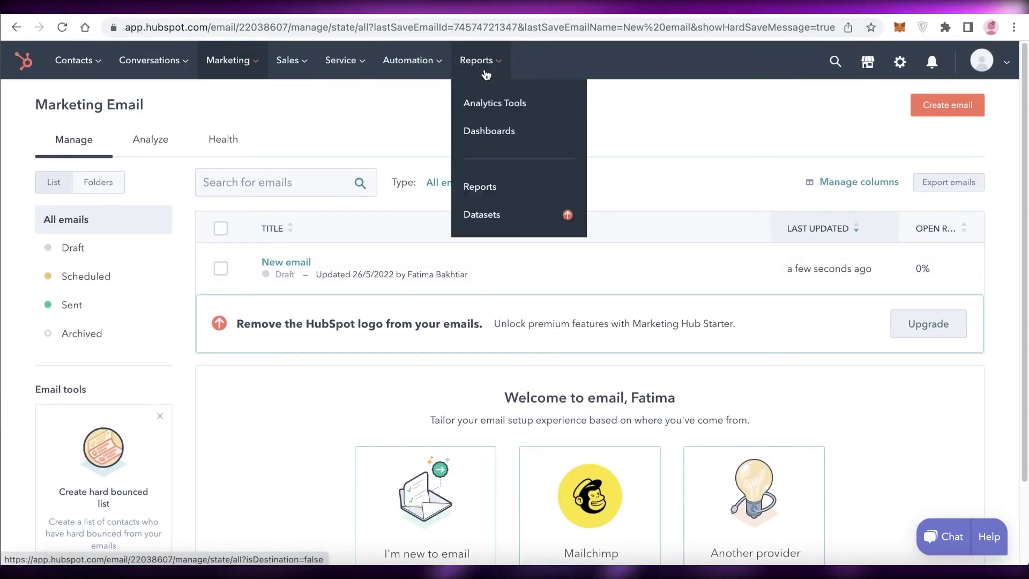
pyautogui.click(487, 101)
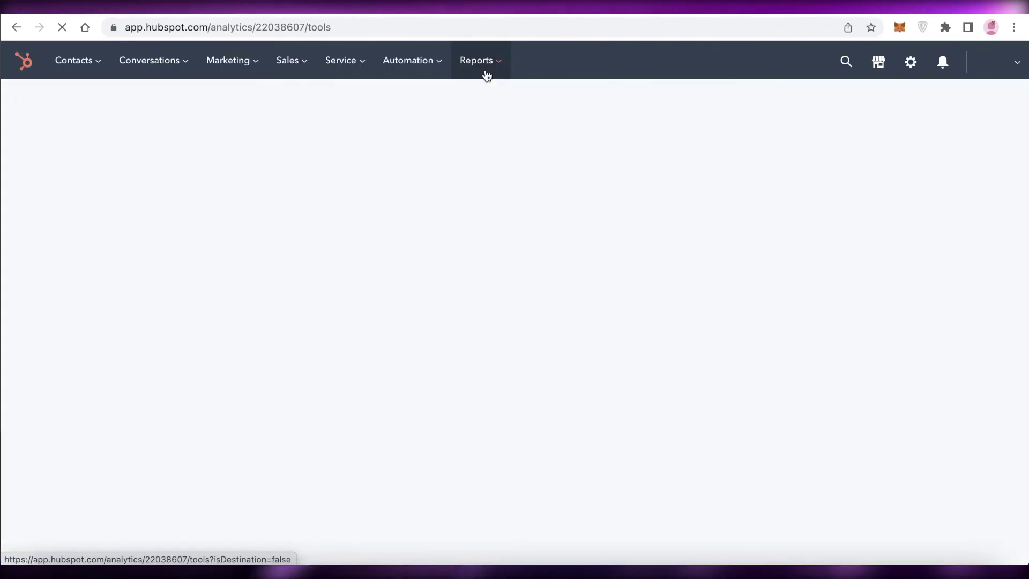
pyautogui.moveTo(471, 63)
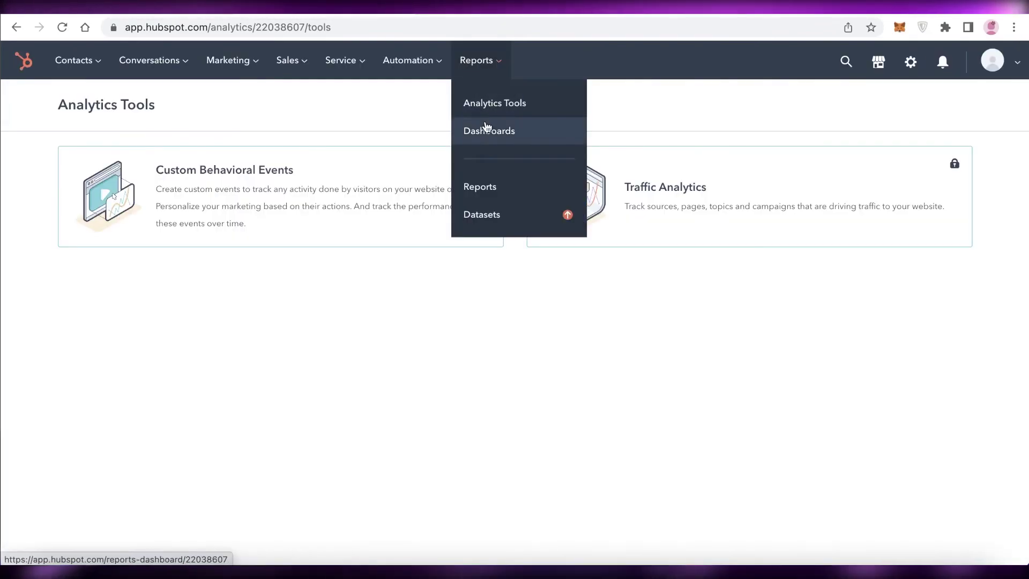
pyautogui.click(484, 129)
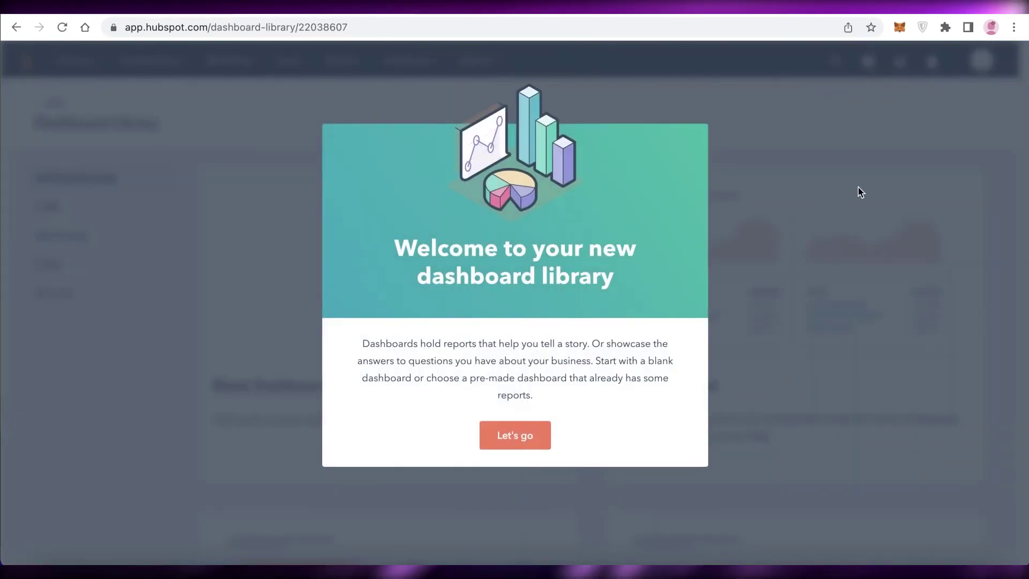
pyautogui.click(502, 441)
pyautogui.click(983, 43)
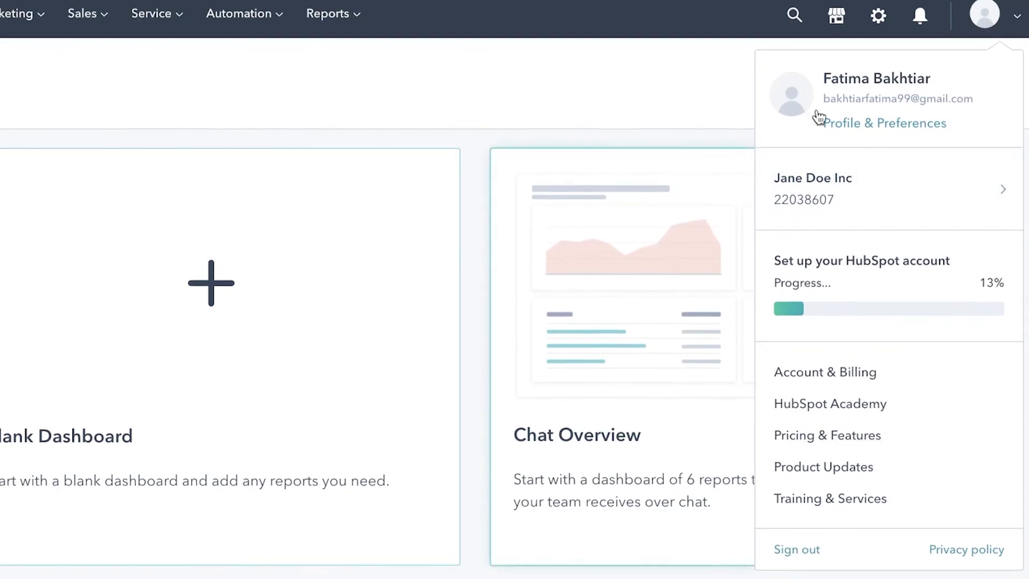
pyautogui.click(209, 326)
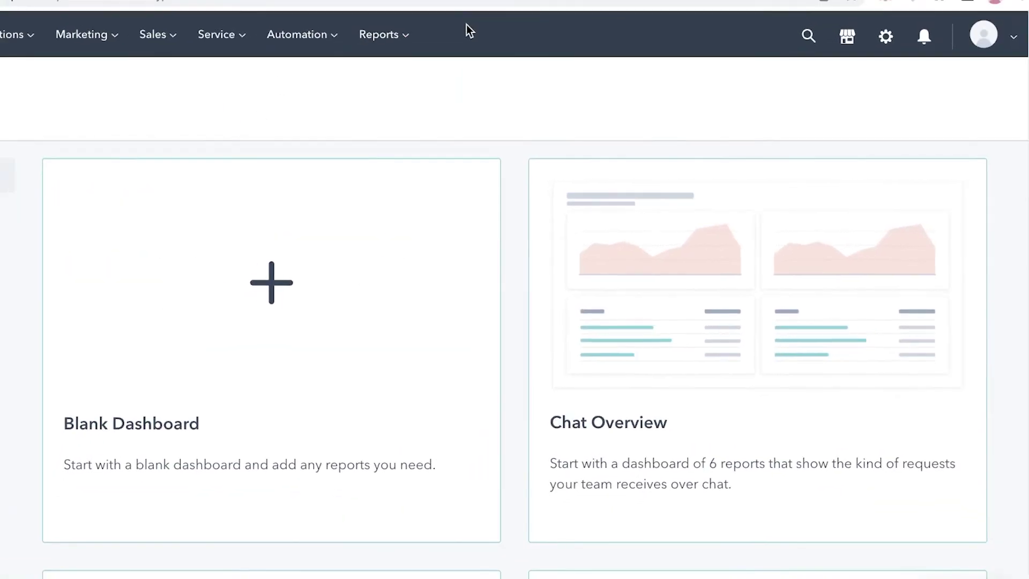
# - Preview the Chat Overview dashboard template without creating it, then open the Reports list
pyautogui.scroll(-5, 366, 222)
pyautogui.scroll(-4, 776, 223)
pyautogui.scroll(9, 654, 236)
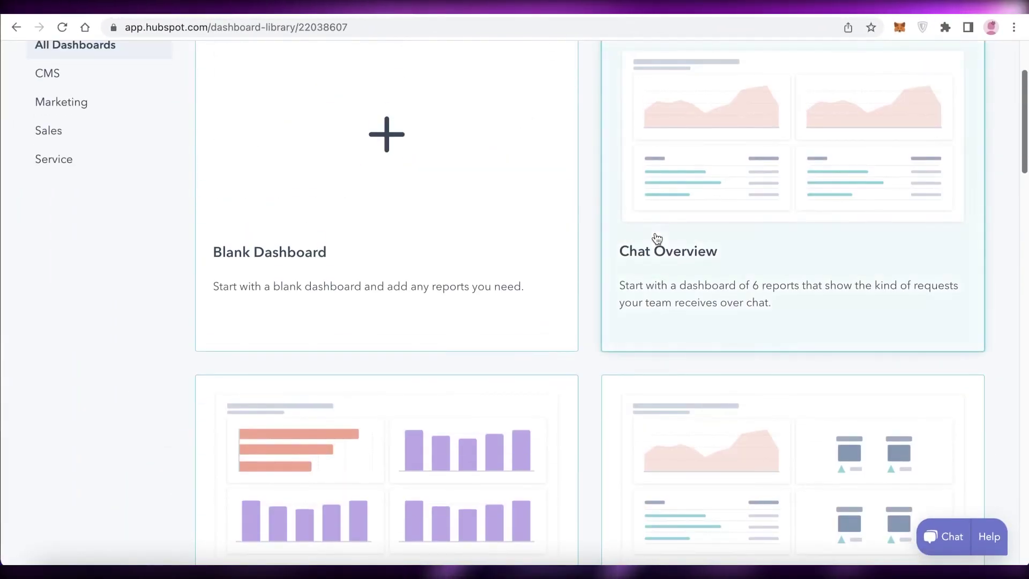
pyautogui.click(655, 233)
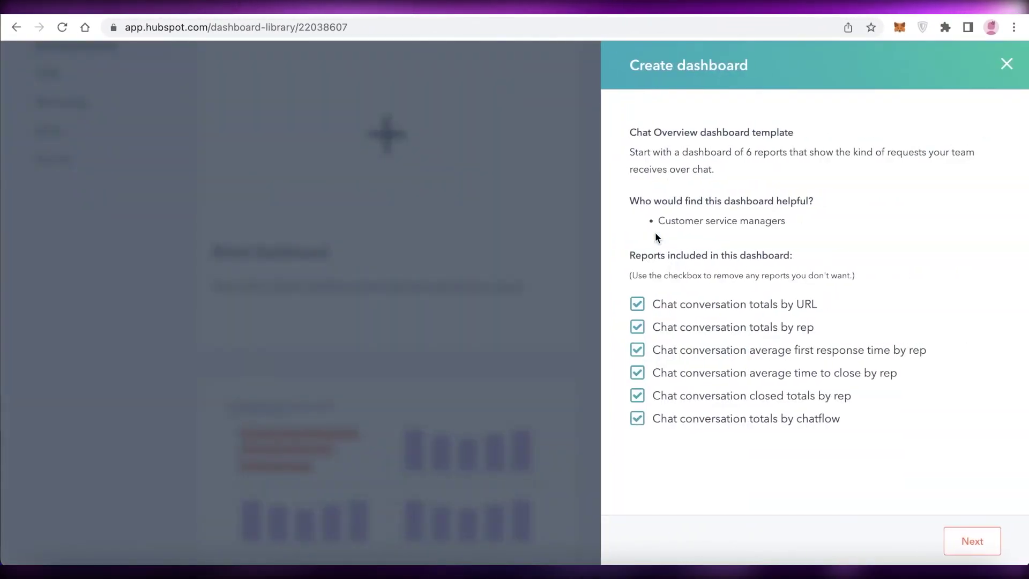
pyautogui.click(1006, 66)
pyautogui.moveTo(509, 75)
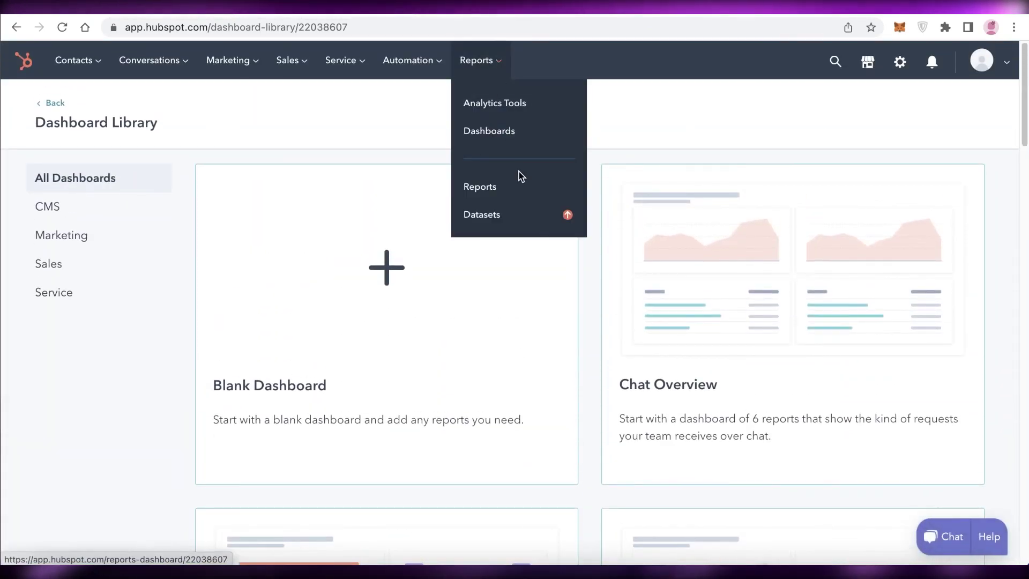
pyautogui.click(487, 188)
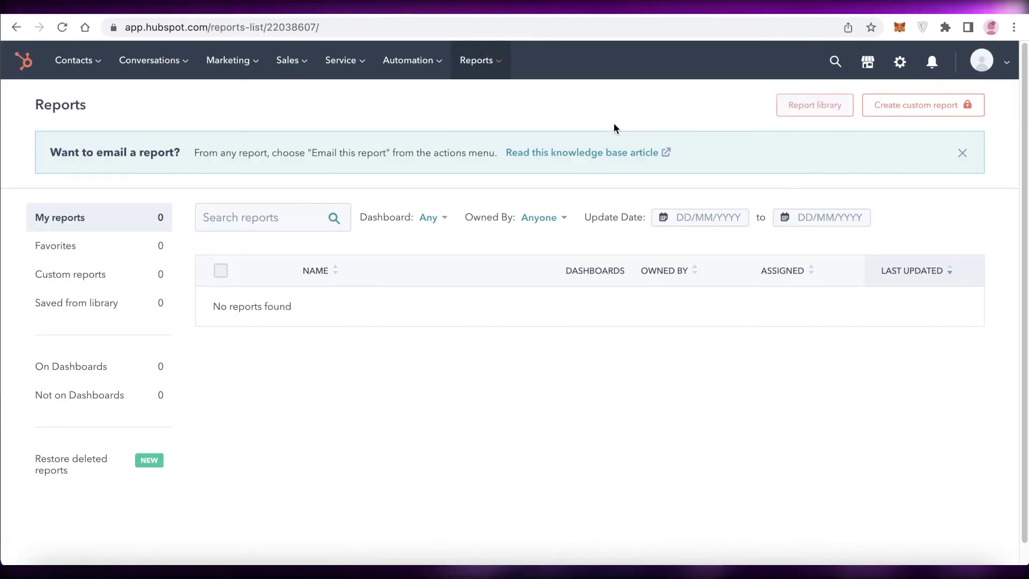
pyautogui.scroll(-1, 614, 128)
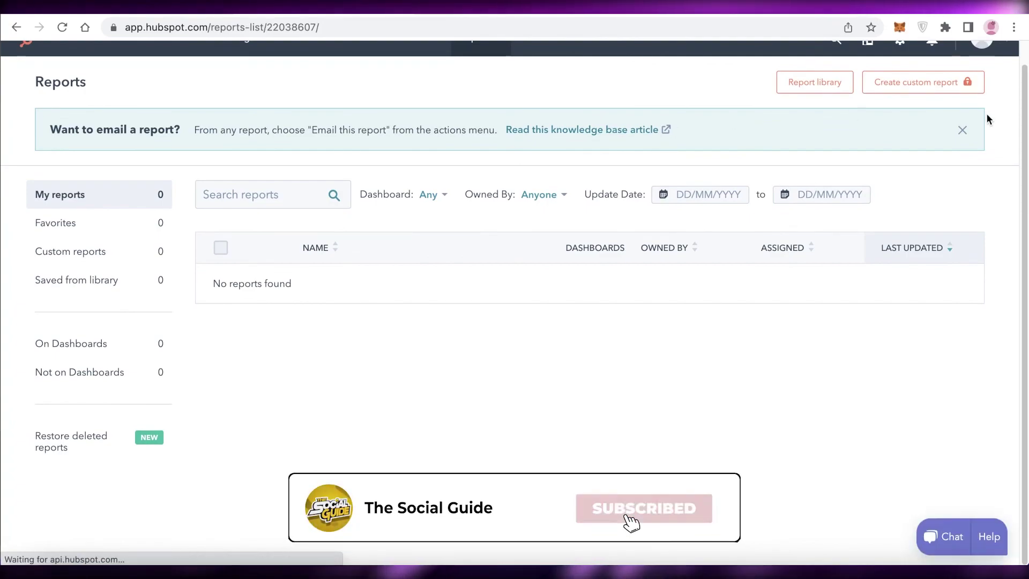